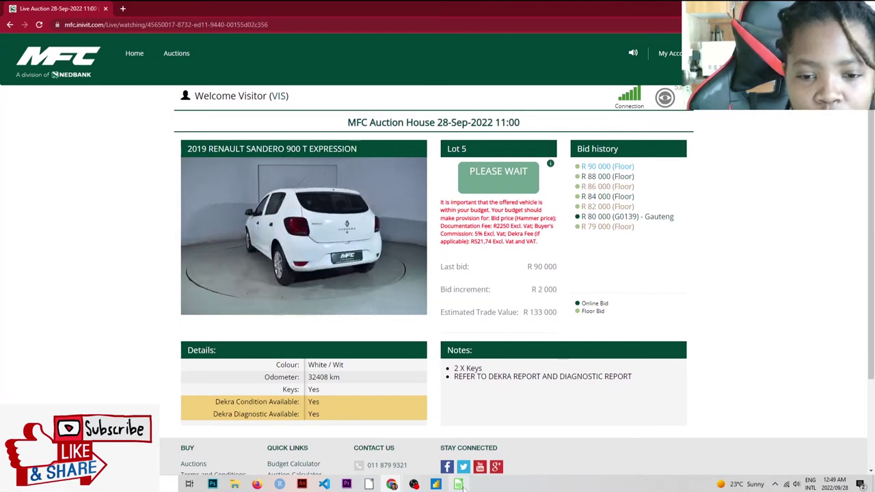
- Bring the mfc.ods window over the auction and move it below the car photo
click(458, 484)
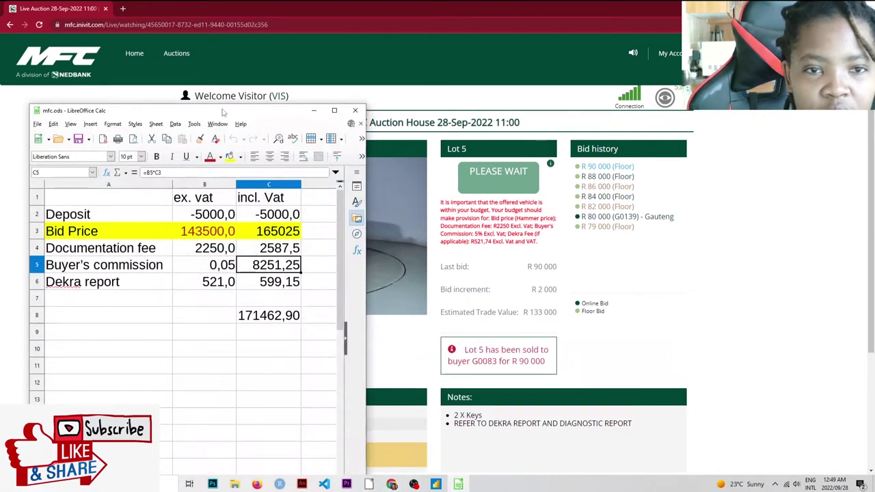
drag(222, 111, 394, 164)
drag(250, 165, 77, 132)
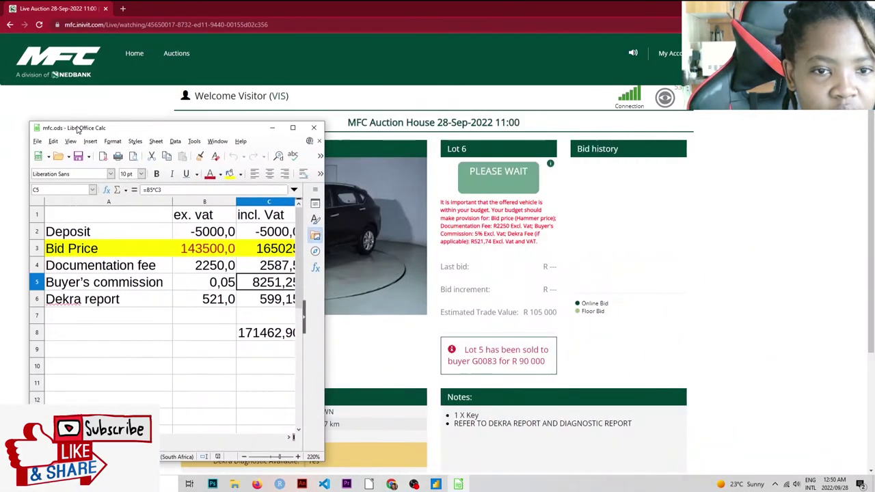
- Zoom the sheet out to 160% and autofit column C so the total fits
click(244, 457)
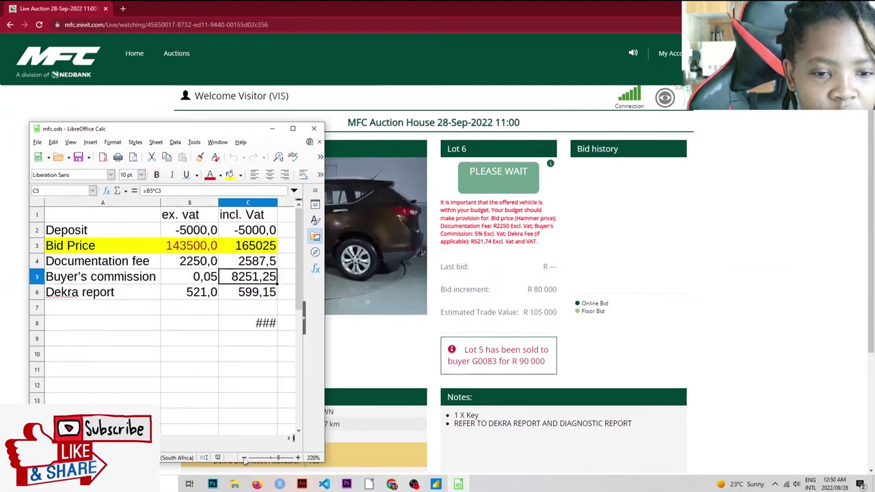
click(244, 457)
click(244, 458)
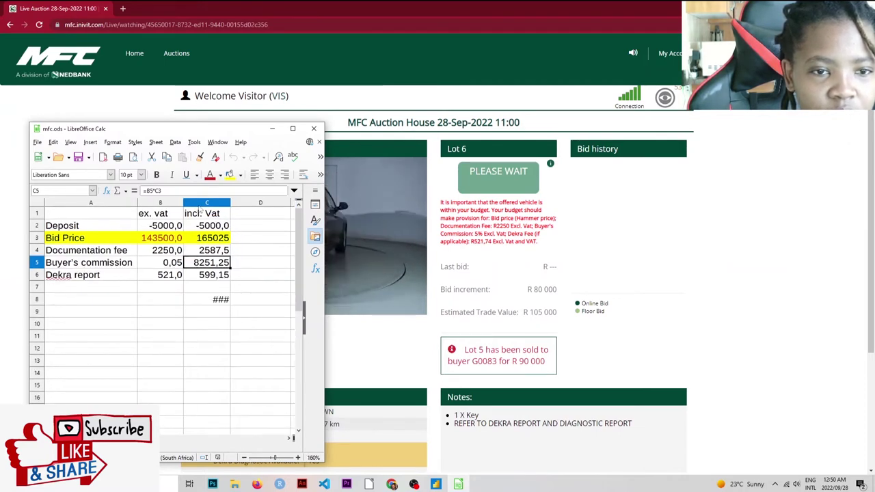
double_click(231, 201)
- Shrink the spreadsheet window and place it beside the car photo
drag(194, 133, 199, 239)
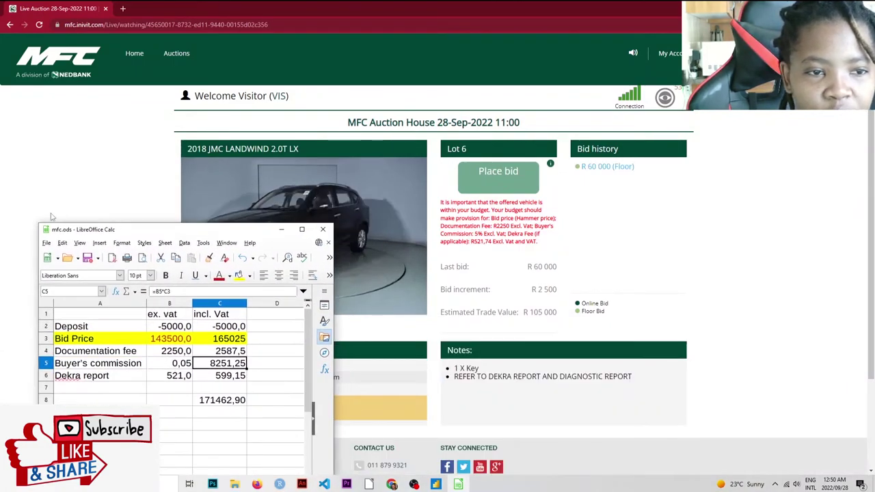
drag(36, 226, 81, 315)
scroll(437, 254, down, 1)
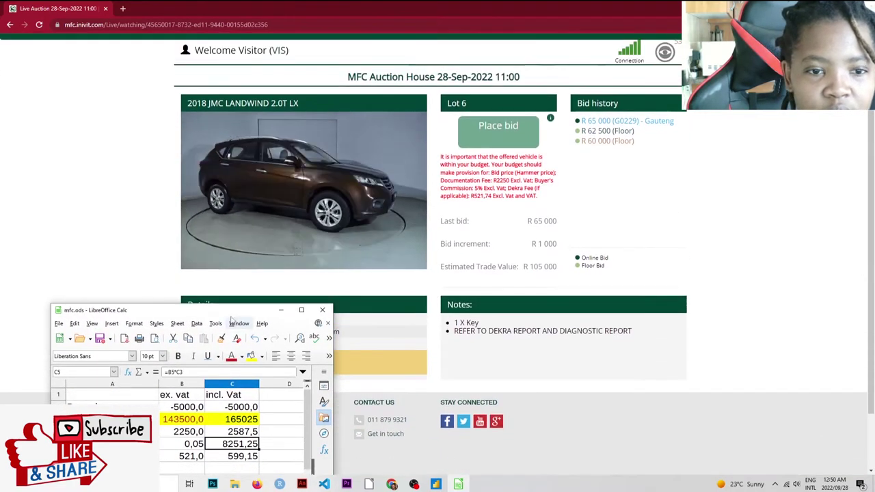
drag(233, 314, 48, 280)
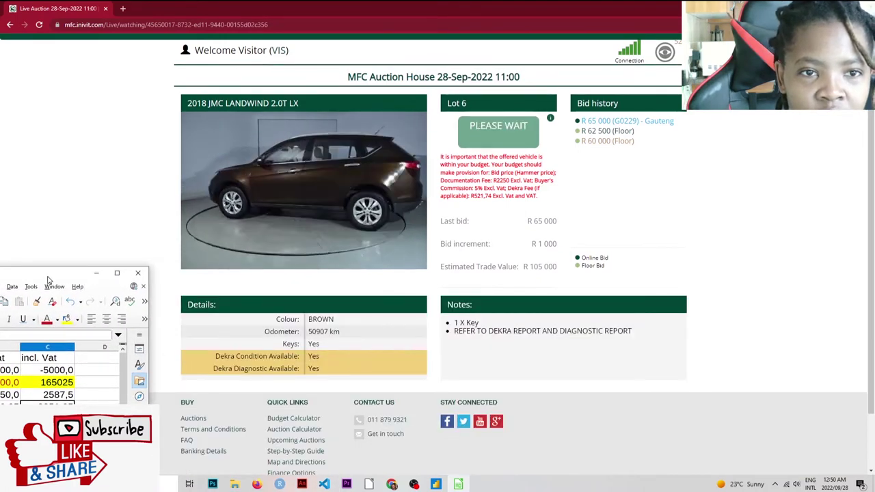
drag(48, 280, 278, 248)
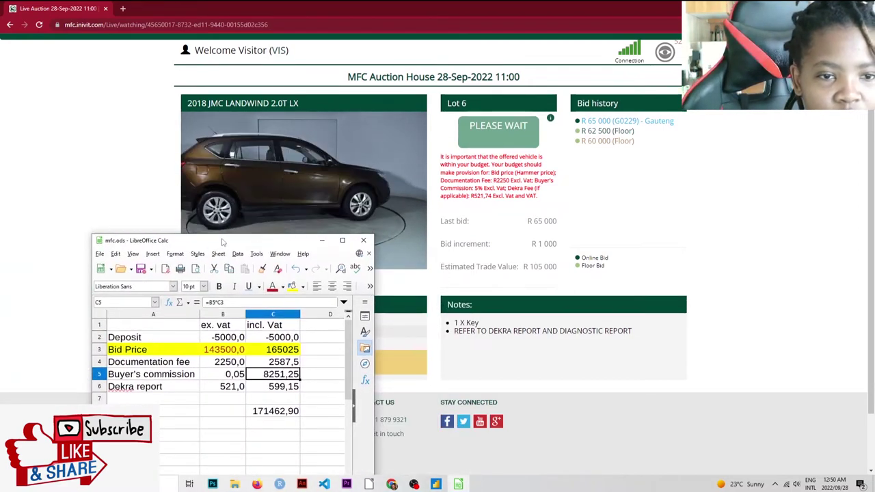
drag(222, 242, 161, 157)
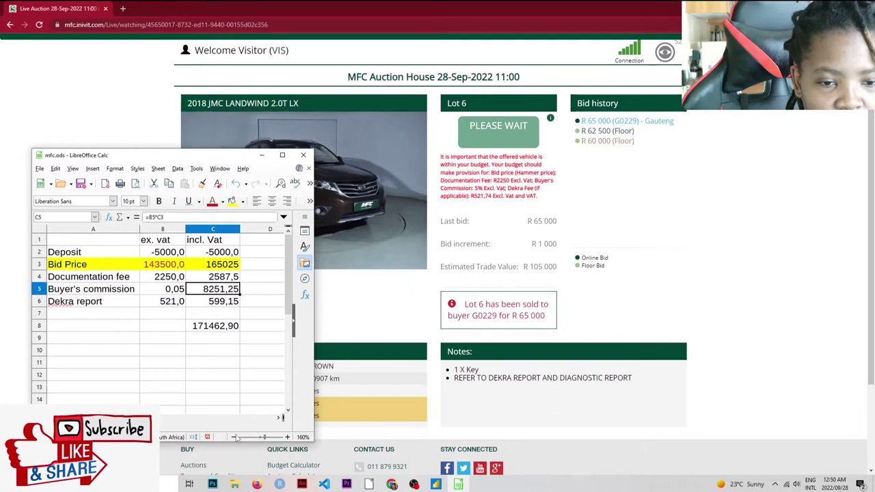
- Zoom the sheet out to 140% and make the window smaller
click(233, 437)
click(234, 437)
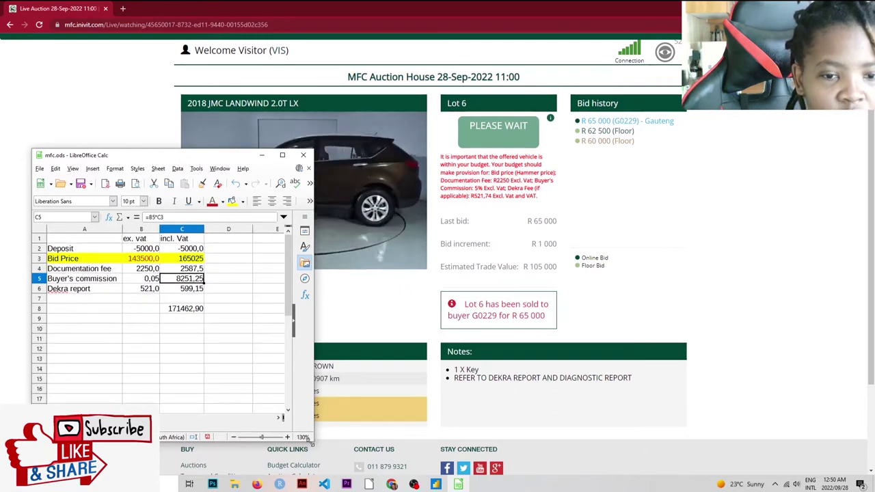
drag(311, 443, 236, 374)
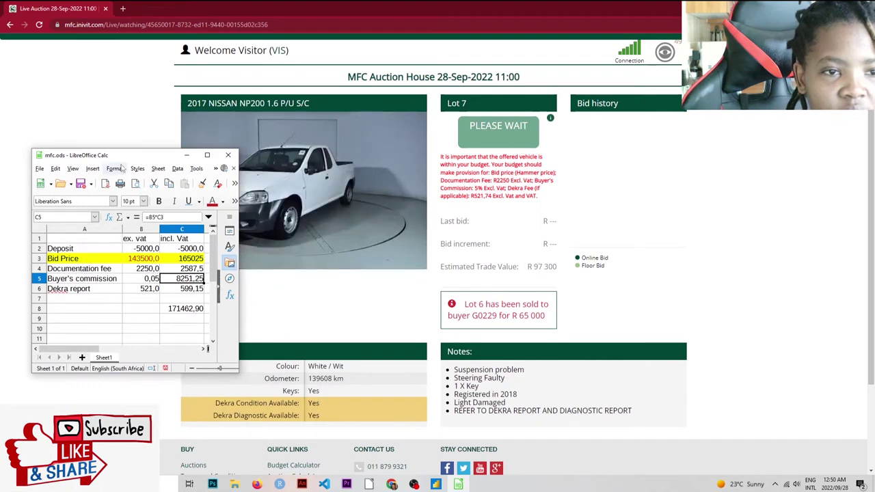
- Move the spreadsheet window to the lower right and enlarge it slightly while Lot 7 is bid
drag(125, 158, 724, 223)
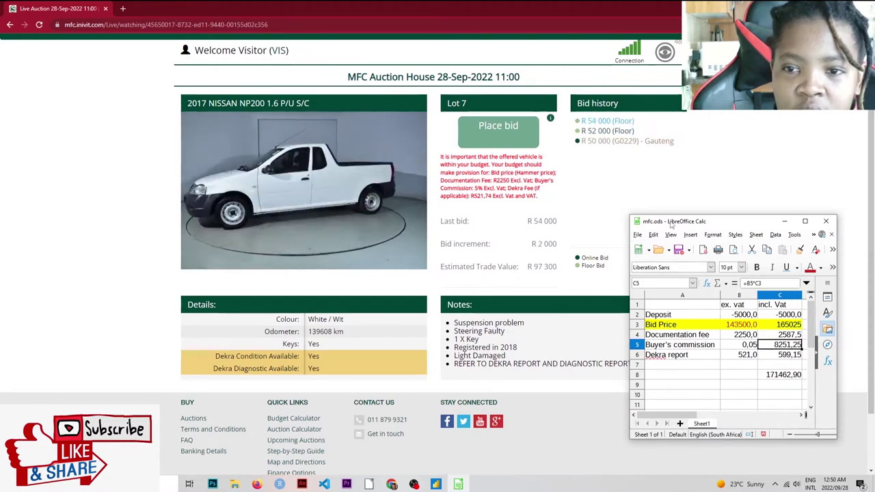
drag(643, 223, 646, 222)
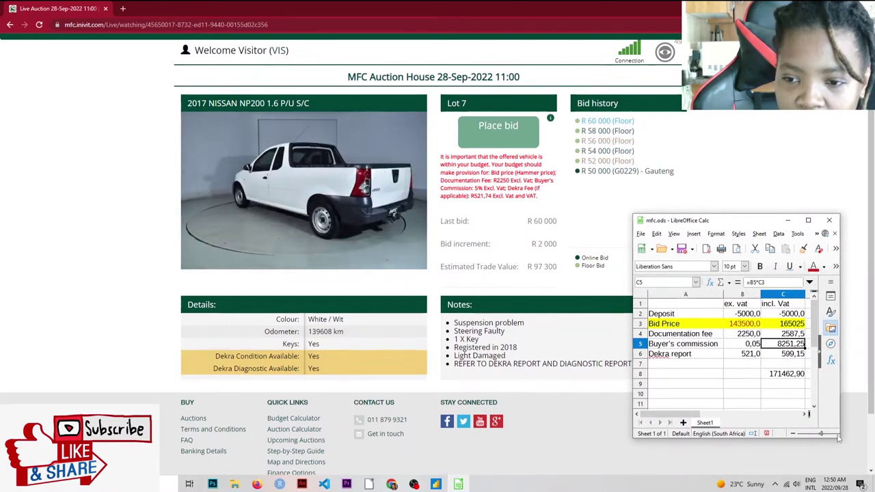
drag(840, 437, 860, 449)
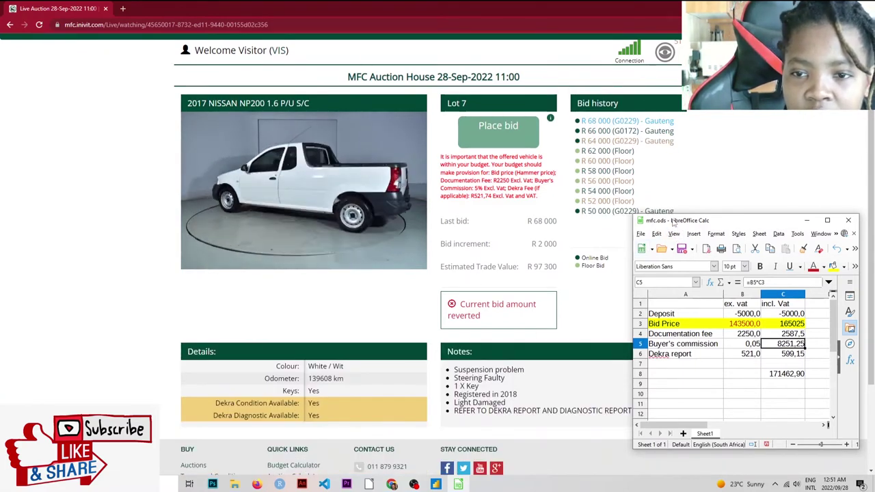
drag(673, 222, 657, 233)
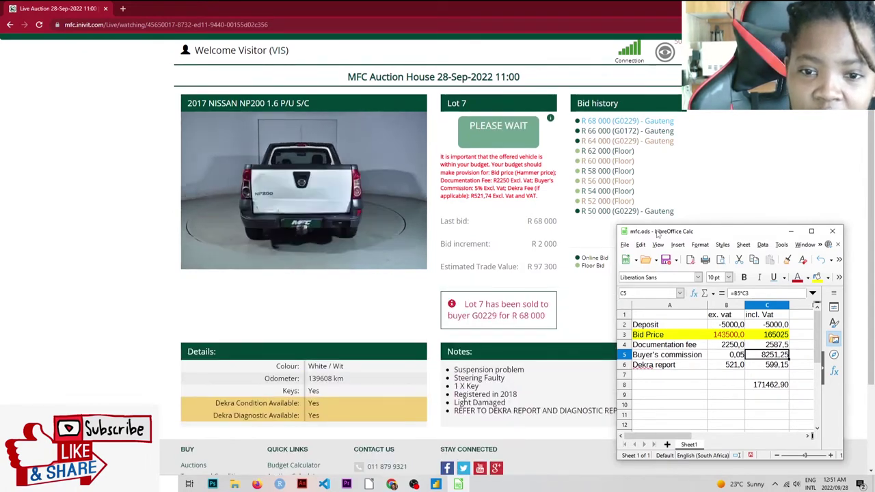
- Enter Lot 7's 68000 sale price, then 80000, as the Bid Price in B3
click(742, 335)
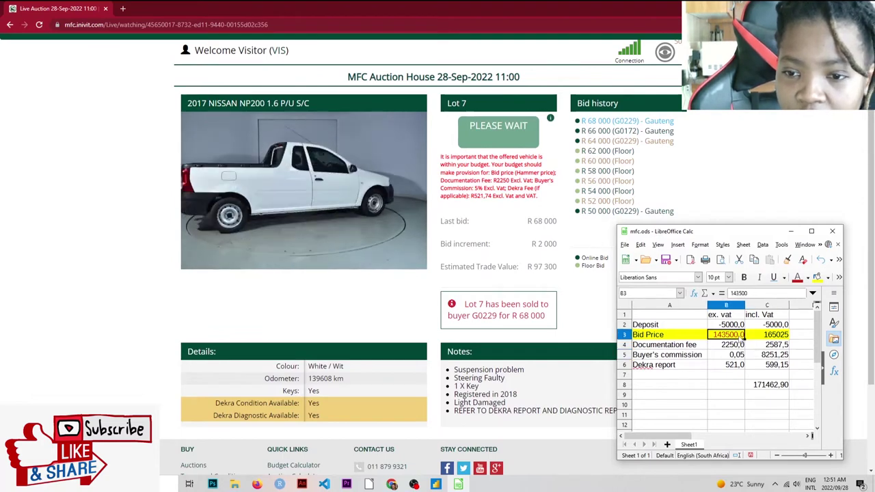
text(68000)
key(Return)
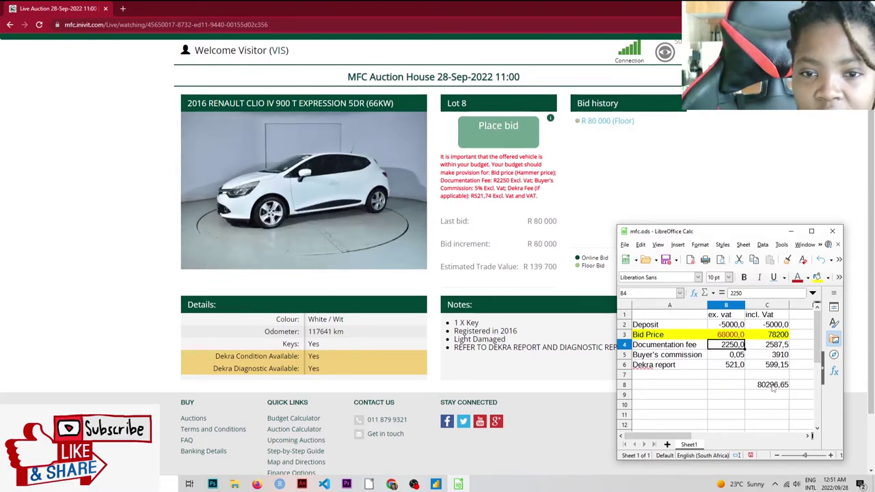
click(728, 335)
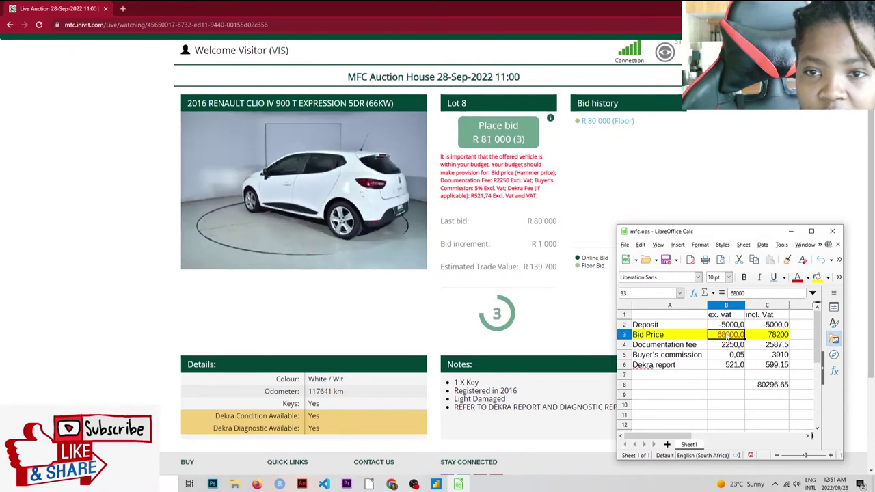
text(80000)
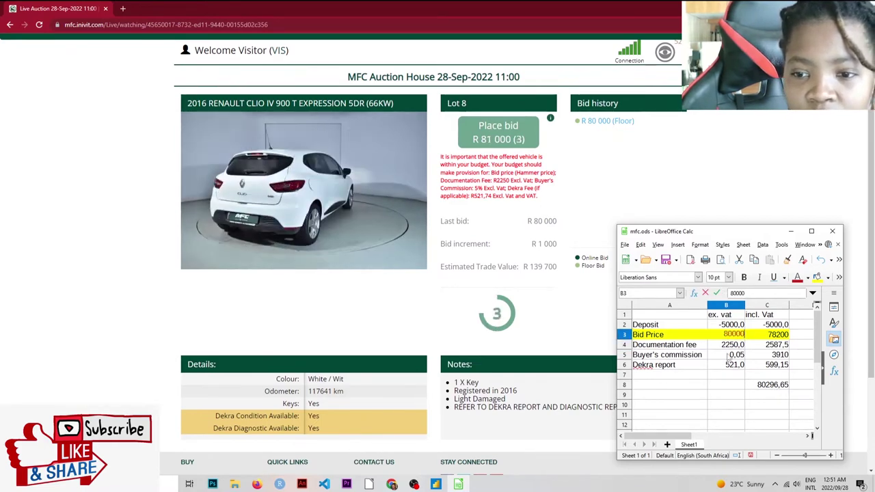
key(Return)
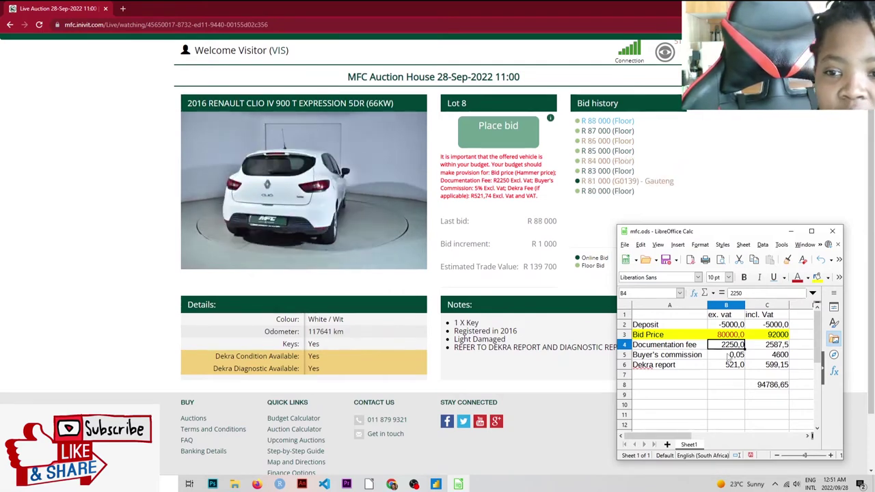
- Raise the Bid Price in B3 to 87000 and then 90000
click(731, 333)
text(8)
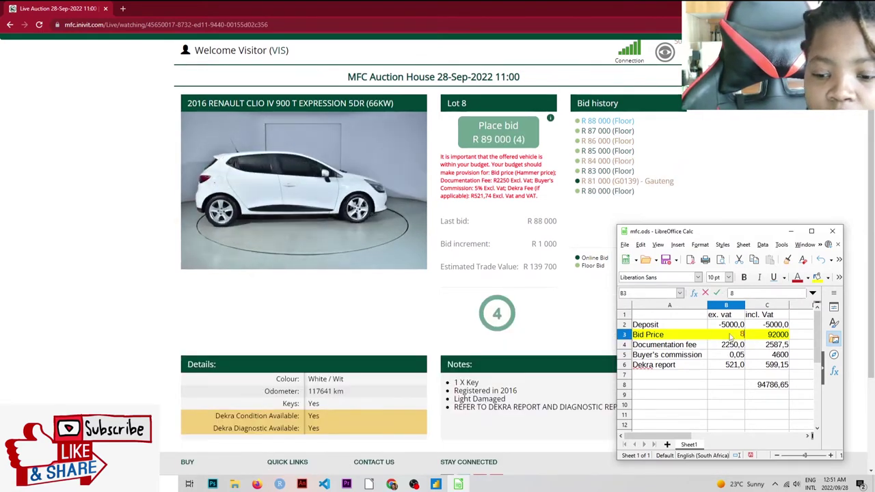
text(7000)
key(Return)
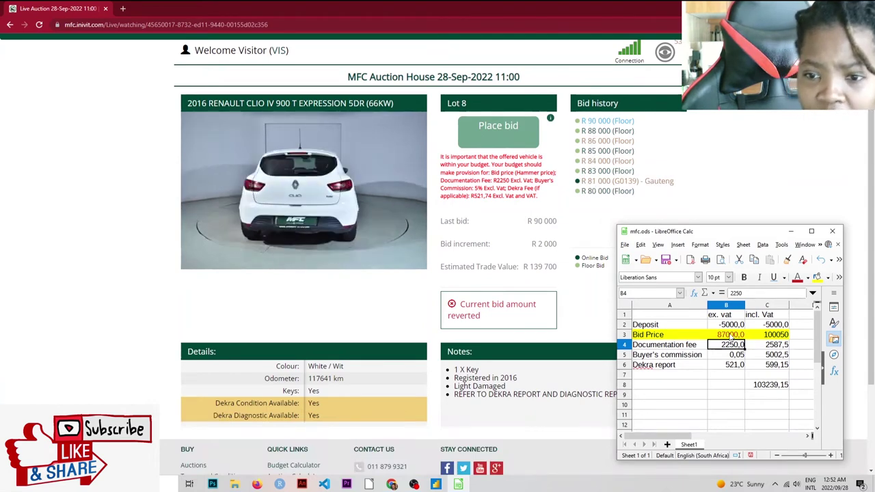
click(731, 335)
text(900)
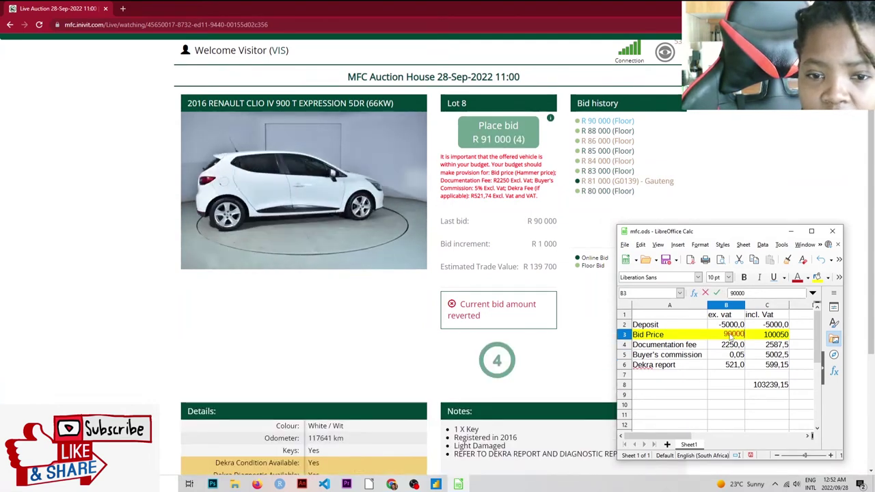
key(Return)
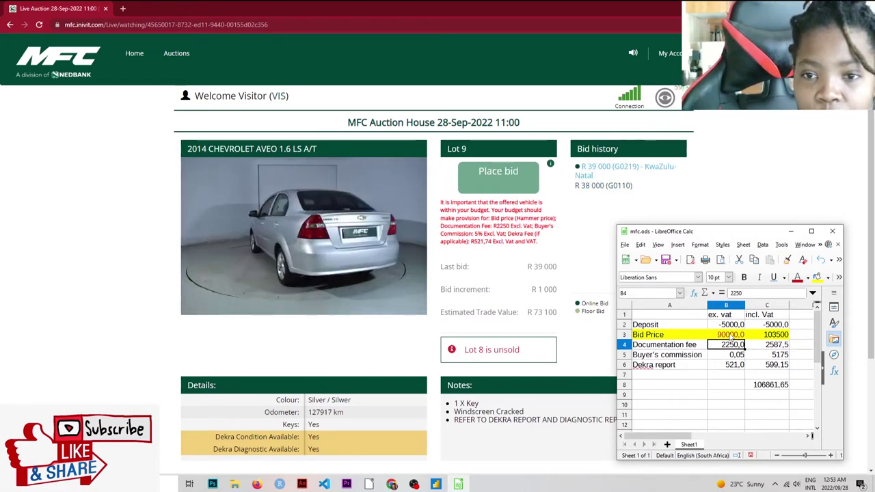
- Enter Lot 9's bids in B3: 39000, 50000, 55000, then 58000
click(730, 335)
text(39)
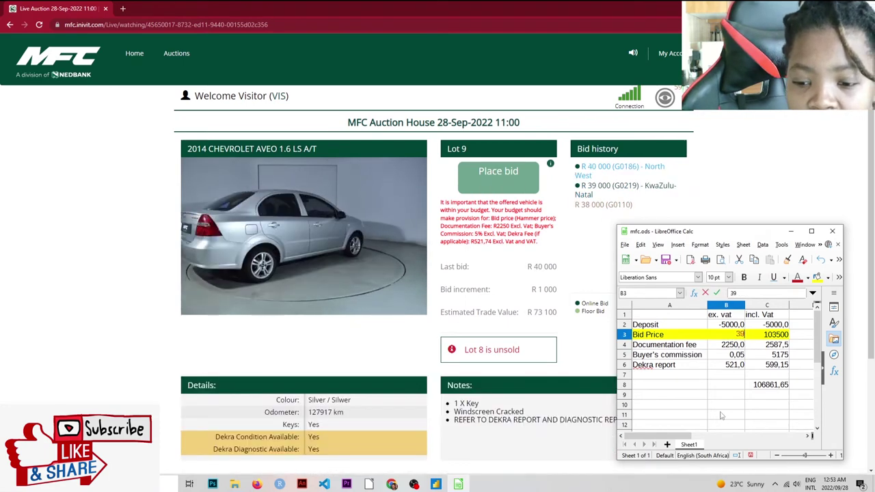
text(0000)
key(Return)
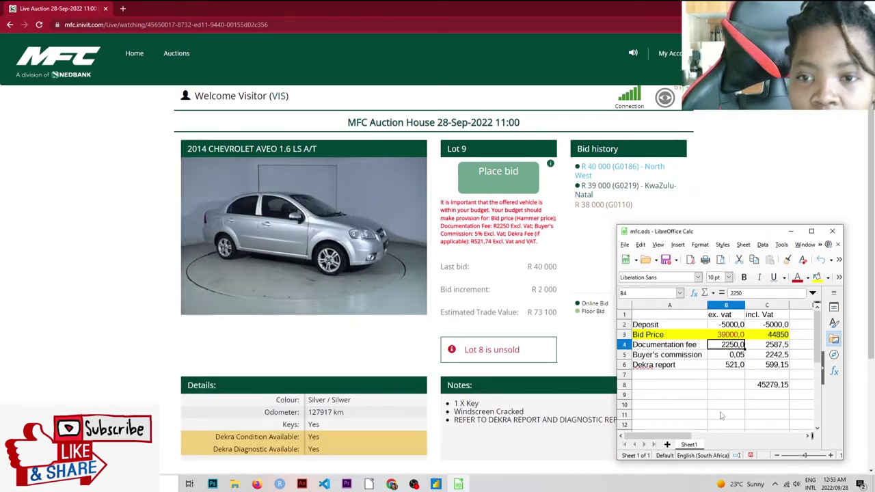
key(Up)
text(500)
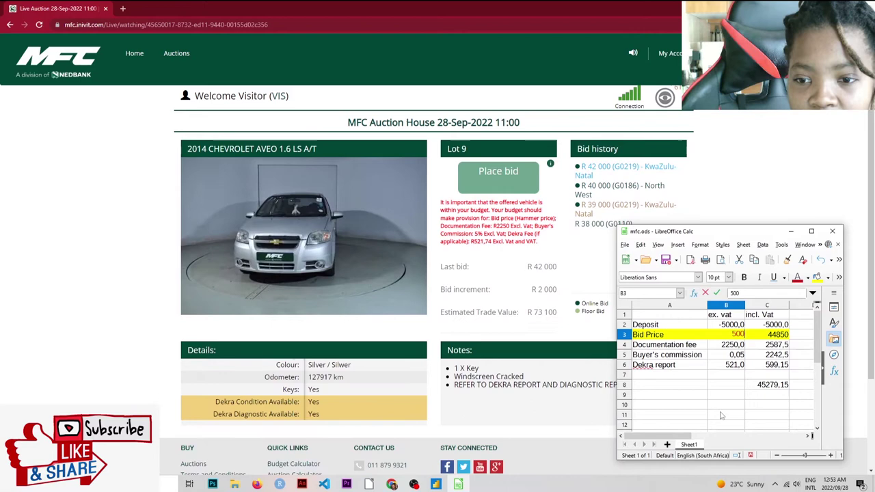
text(00)
key(Return)
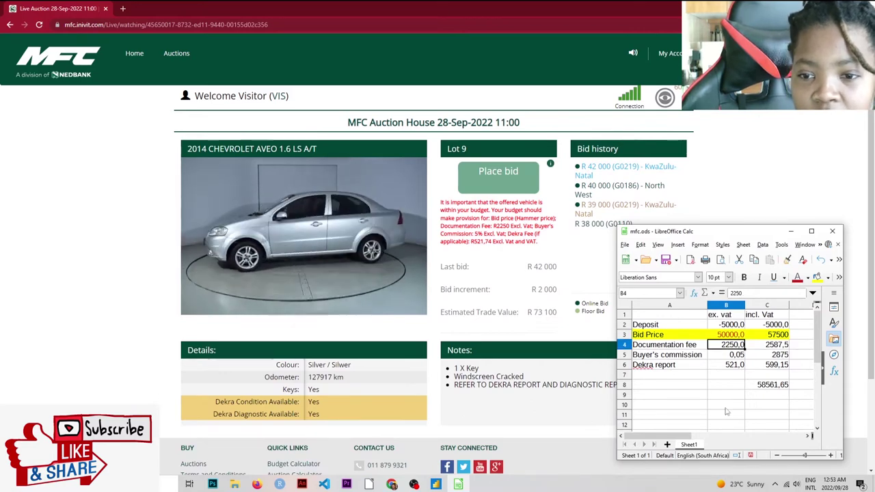
click(720, 335)
text(55)
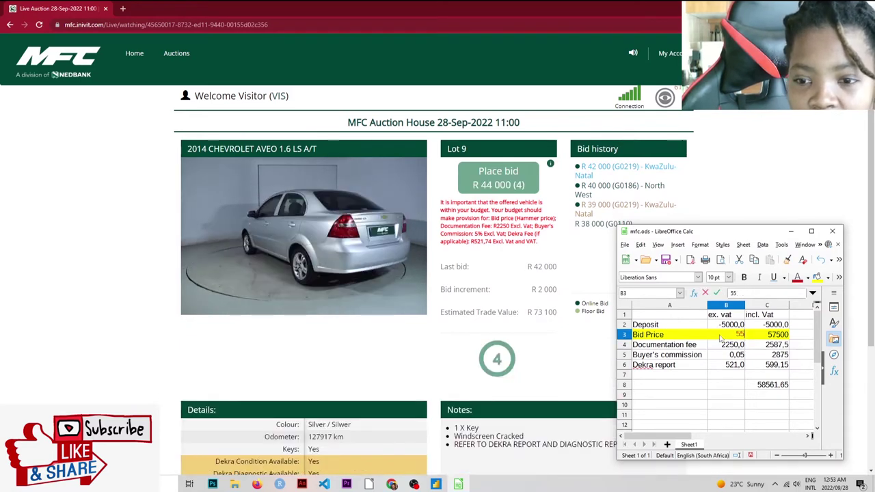
text(000)
key(Return)
key(Up)
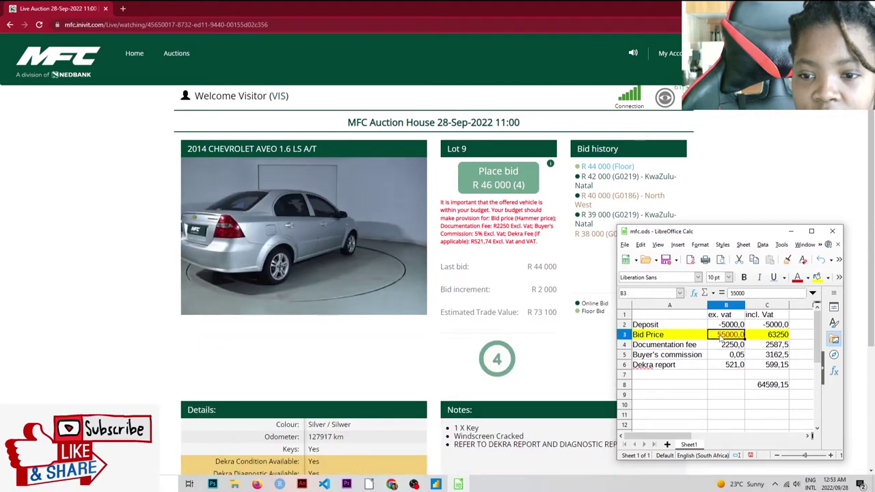
text(58000)
key(Return)
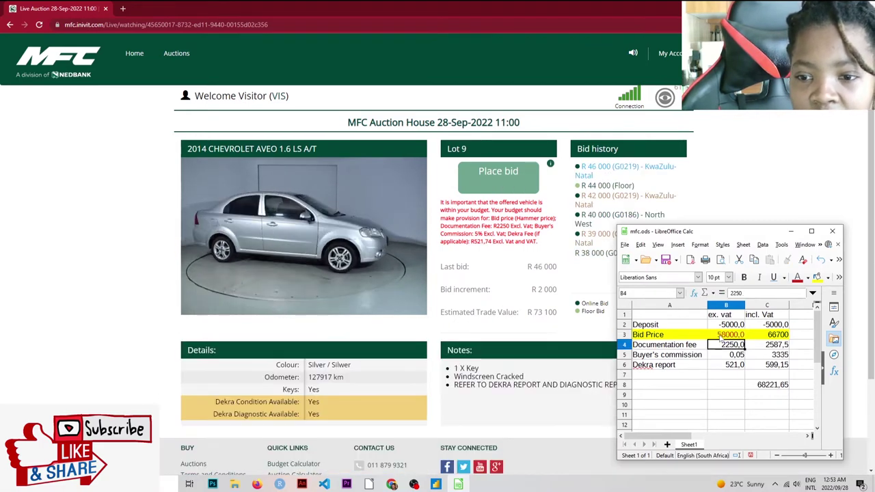
- Continue updating the Bid Price to 59000, 60000, 61000 and finally 62000
click(719, 335)
text(5)
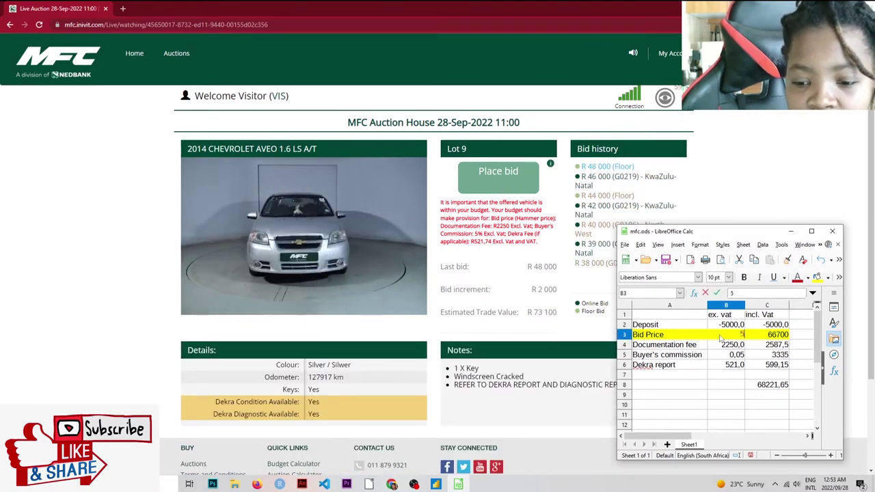
text(9000)
key(Return)
key(Up)
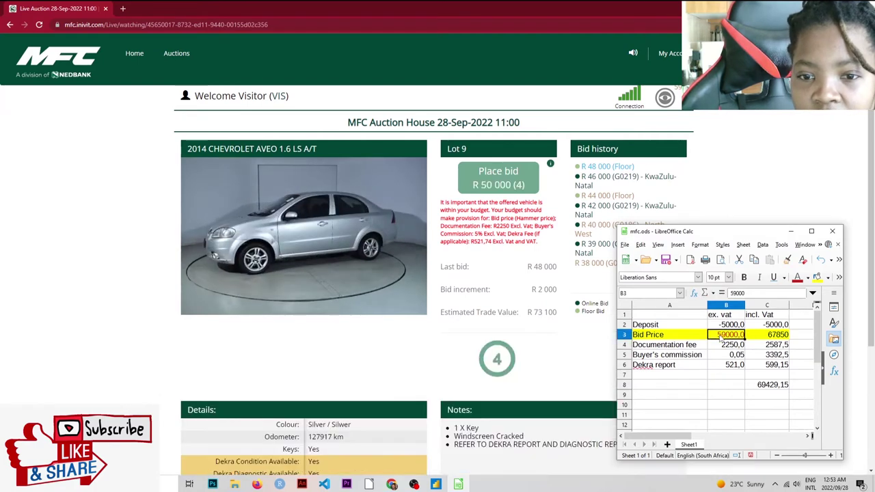
text(60000)
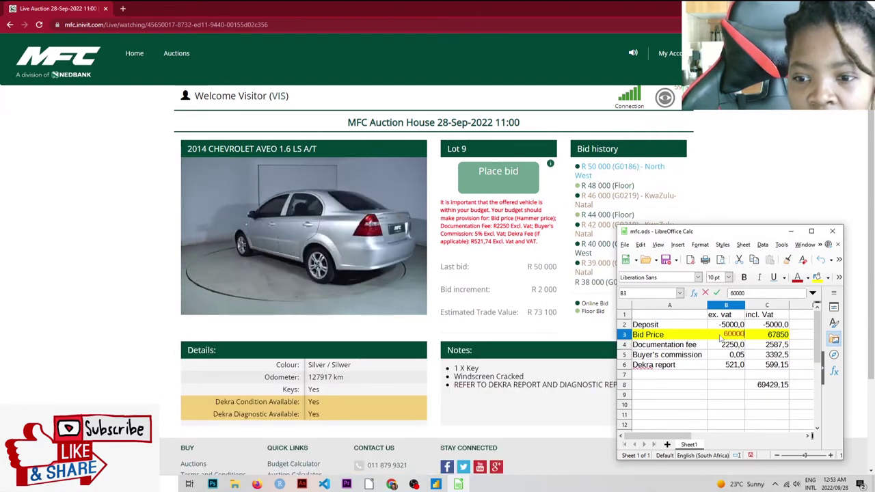
key(Return)
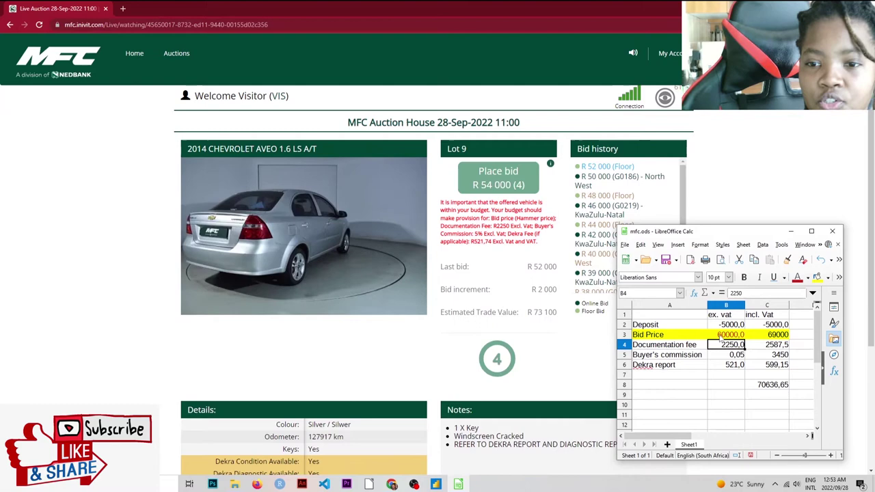
click(720, 335)
text(610000)
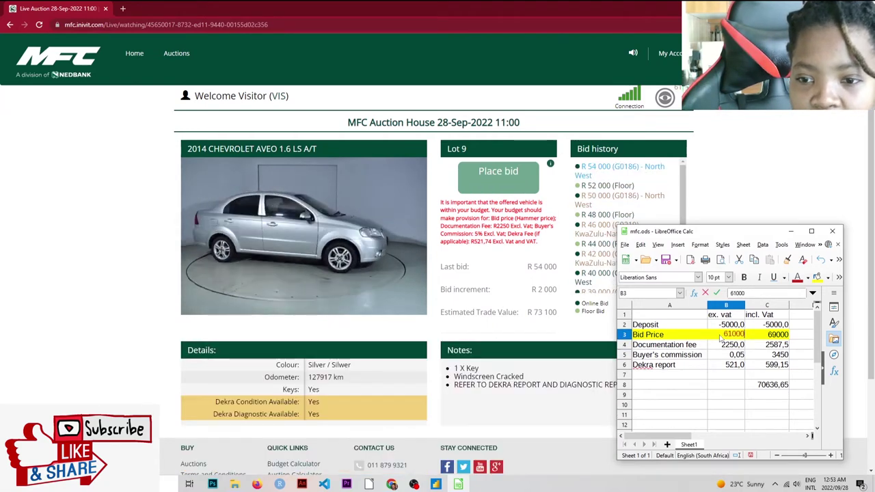
key(Return)
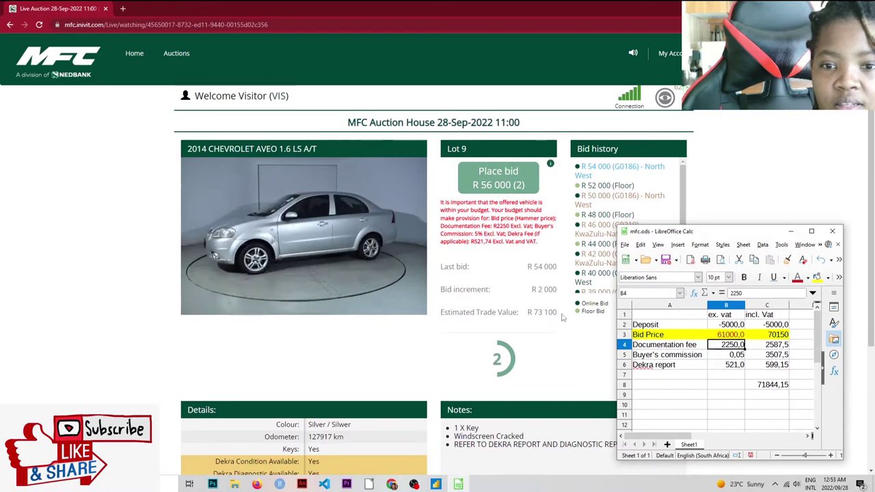
click(726, 333)
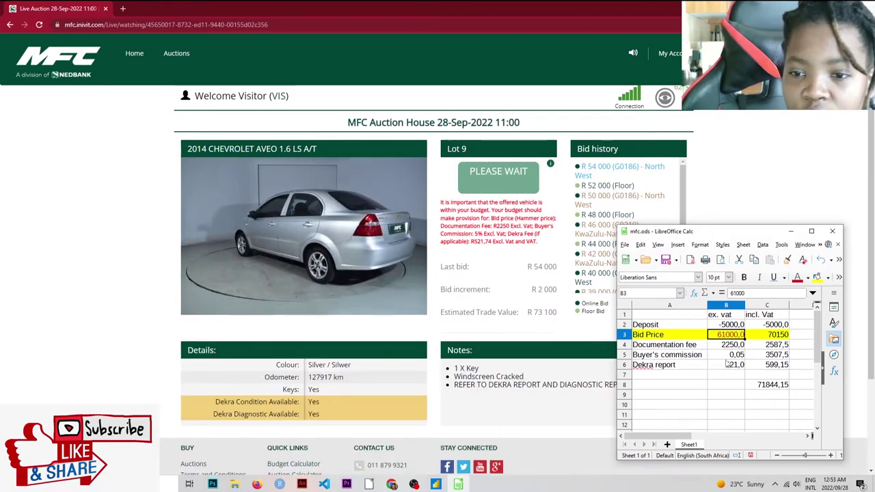
text(62000)
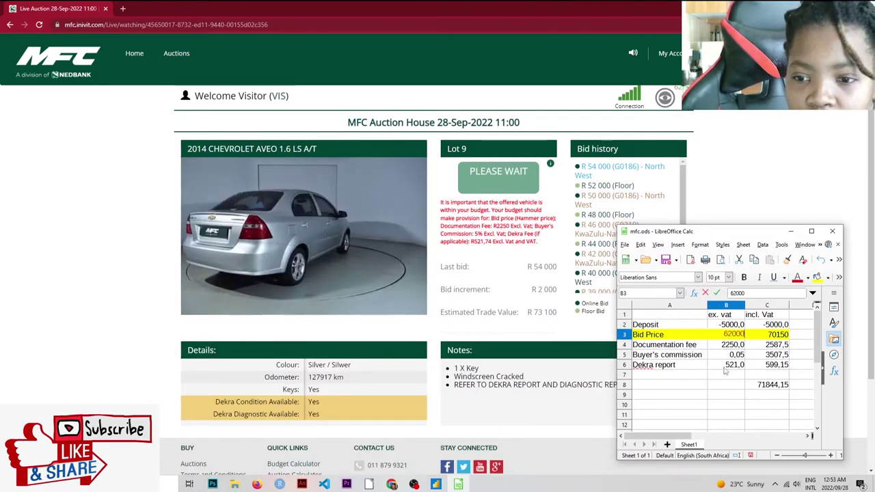
key(Return)
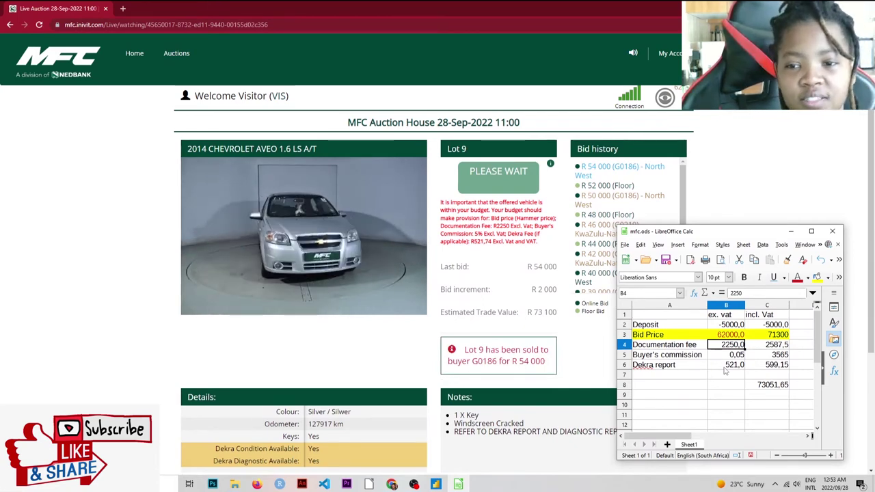
- Enter 54000 as the Bid Price for Lot 10 and recheck cell B3
click(738, 334)
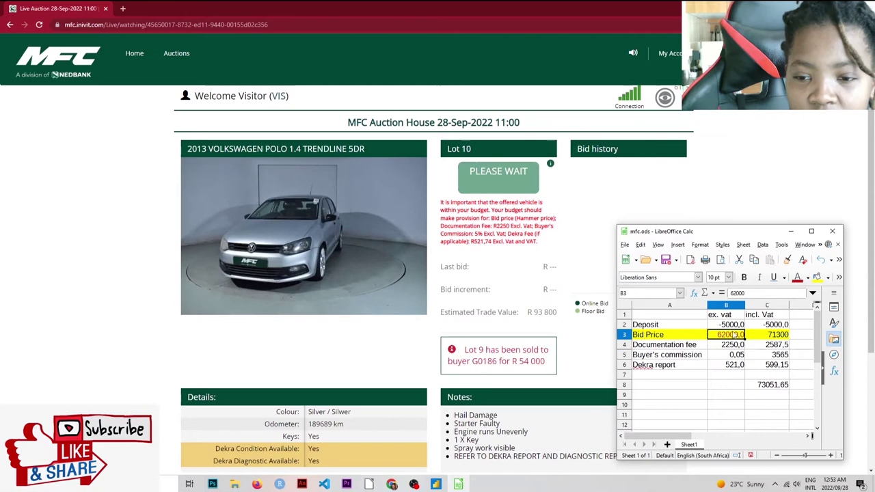
text(54000)
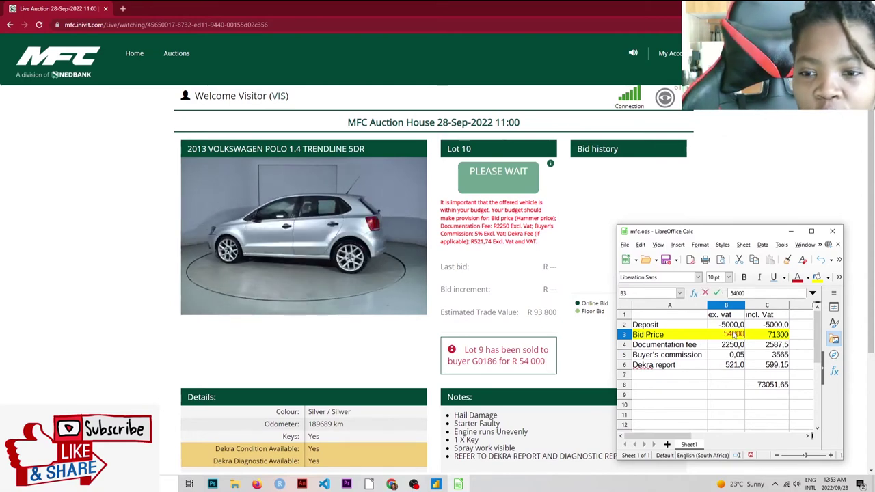
key(Return)
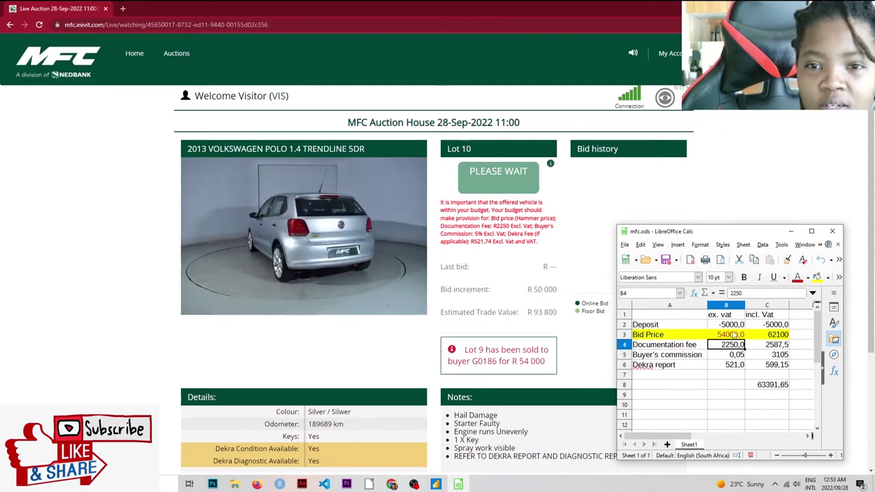
click(731, 335)
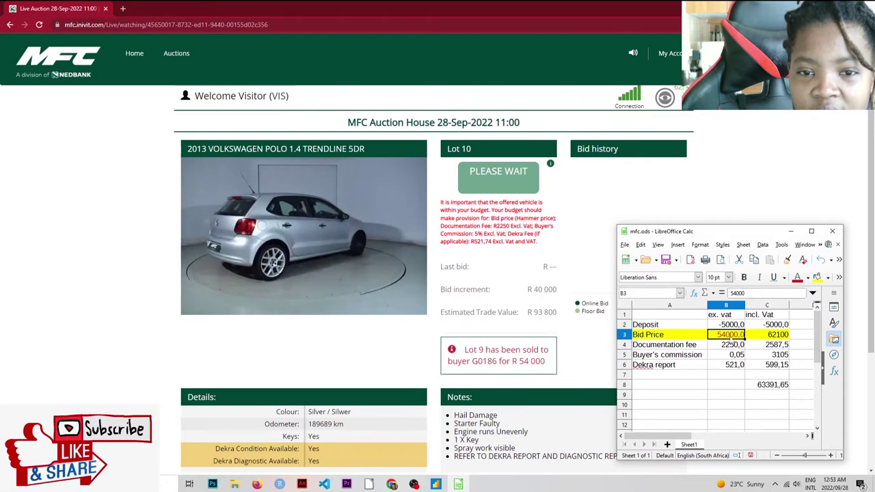
click(731, 345)
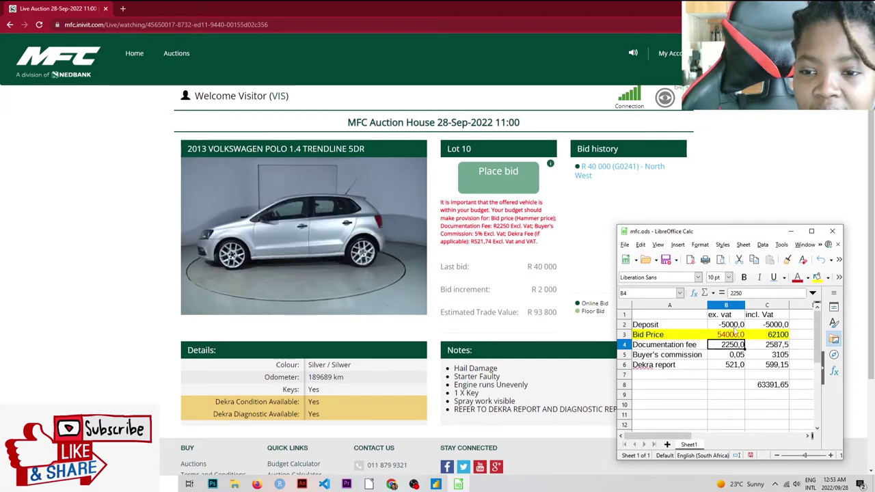
click(731, 326)
- Update the Bid Price to 50000, then 70000, then 75000
click(733, 334)
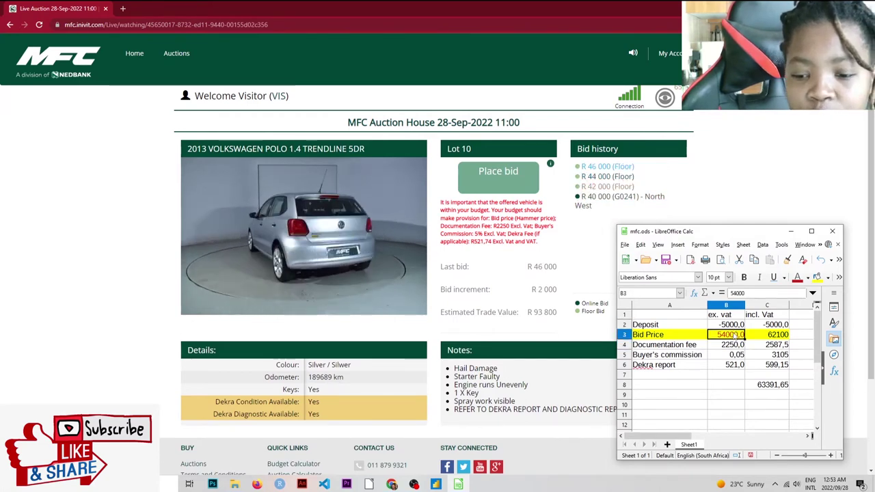
text(50000)
key(Return)
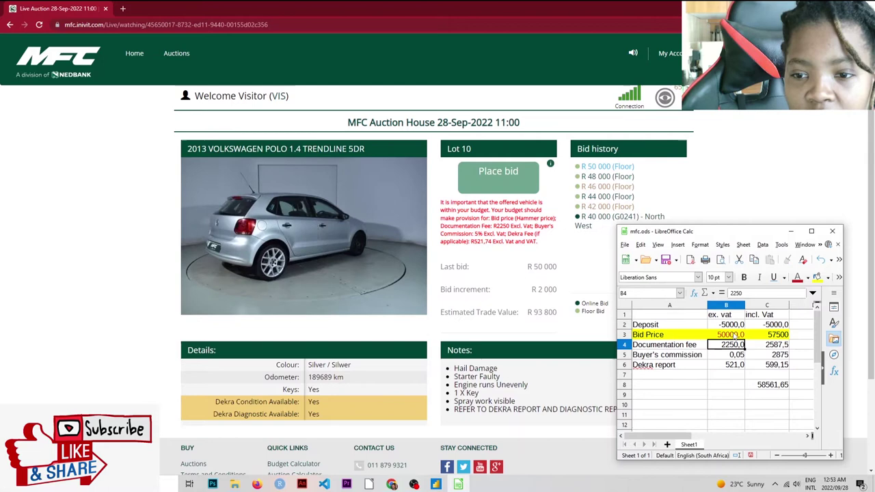
click(734, 334)
text(70000)
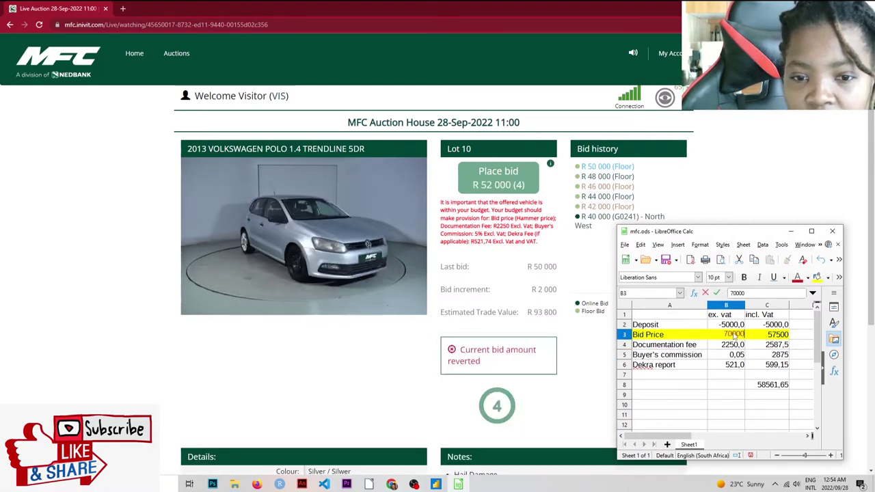
key(Return)
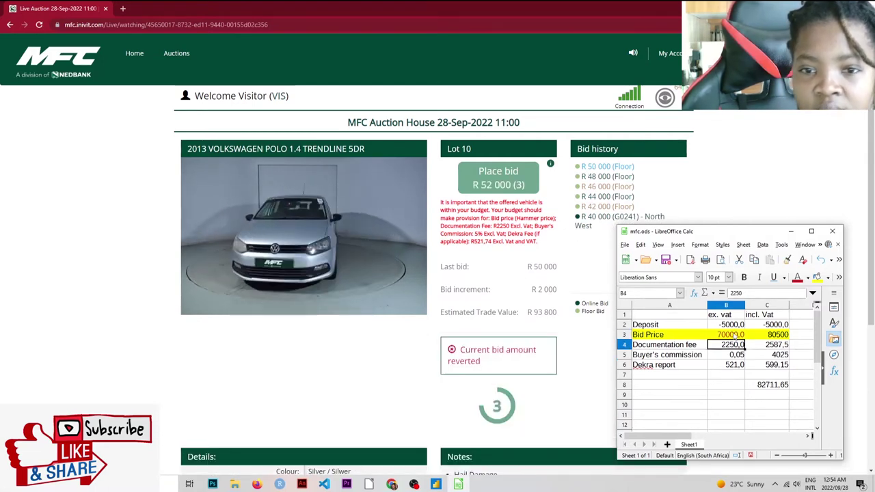
click(734, 335)
text(7500)
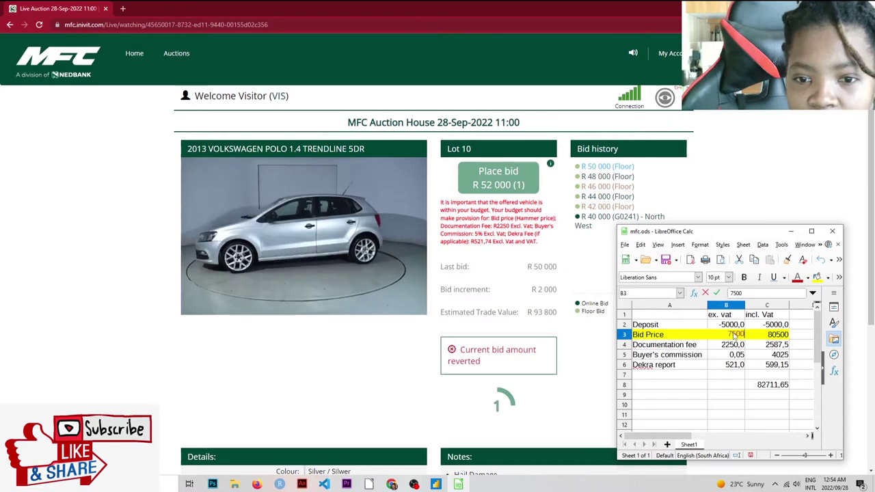
text(0)
key(Return)
- Raise the Bid Price to 76000 and then 77000
click(734, 335)
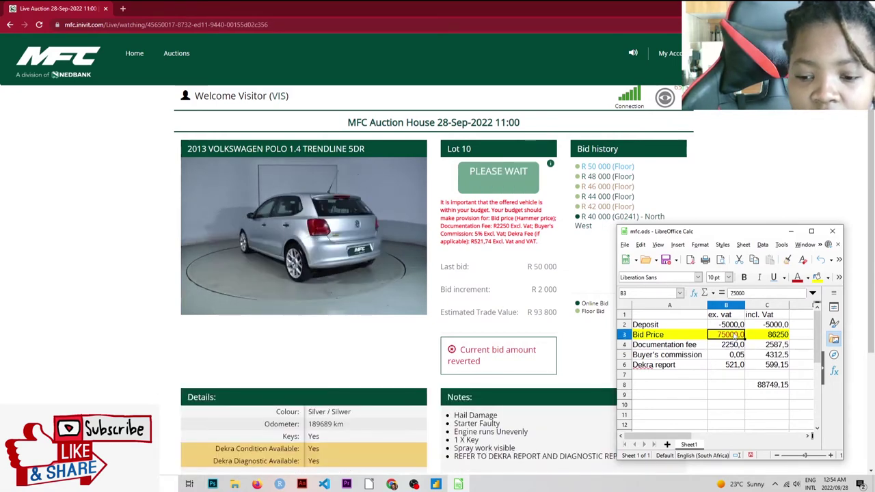
text(76000)
key(Return)
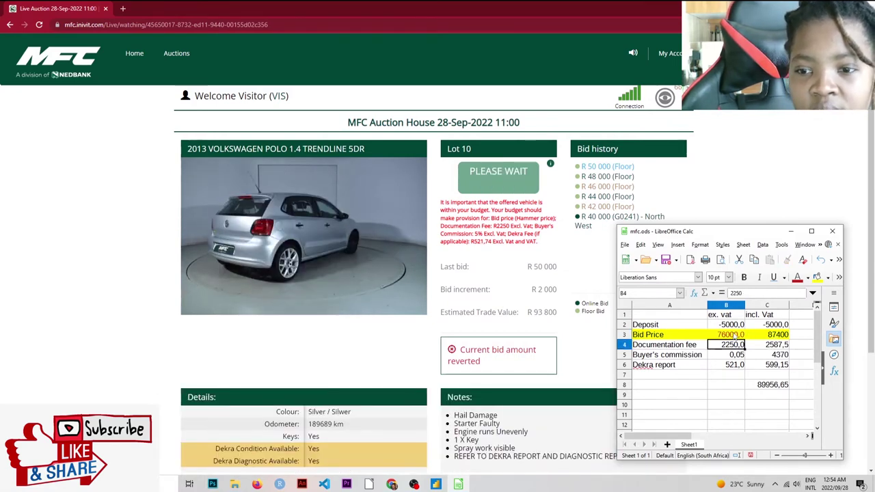
click(733, 335)
text(77000)
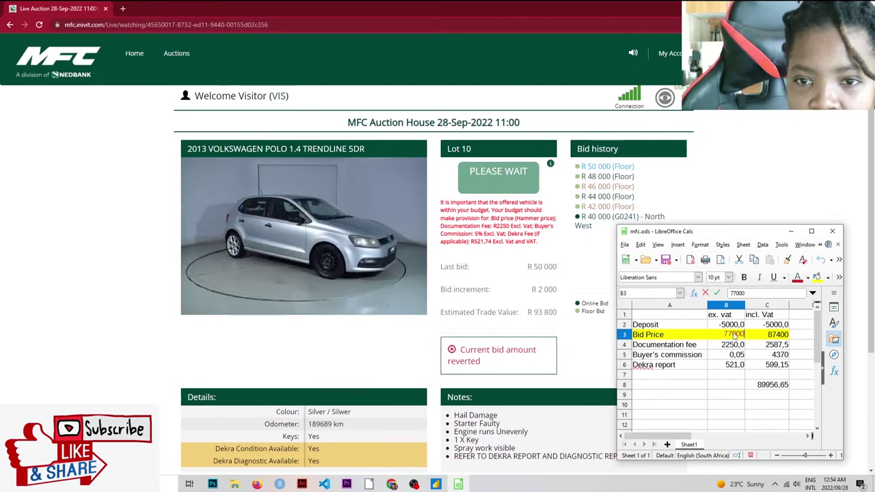
key(Return)
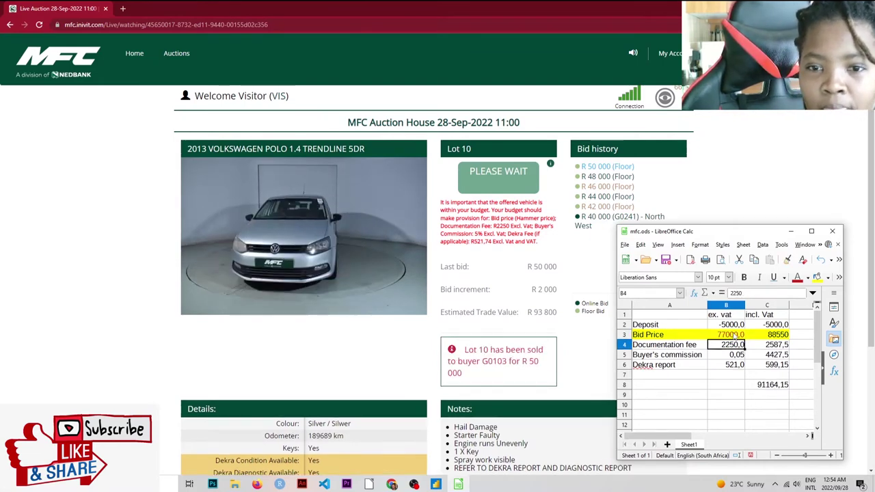
click(735, 335)
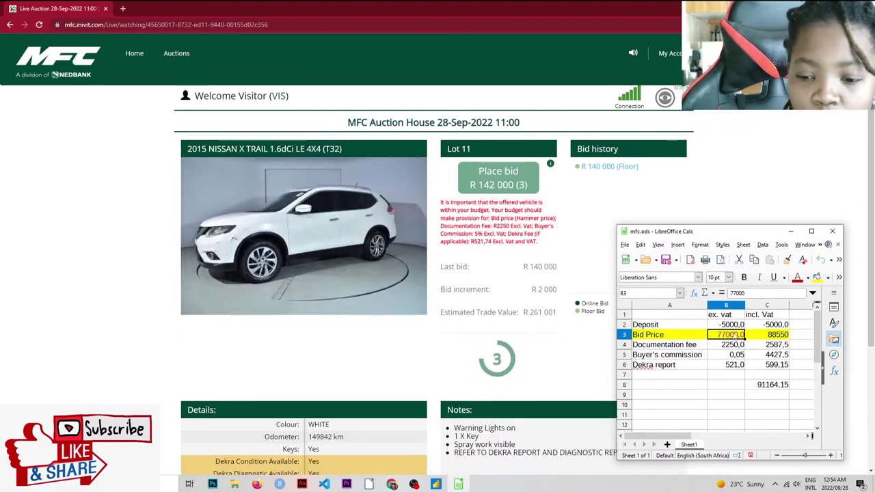
- Enter the X Trail's Bid Price as 140000, correcting the 14000 and 1400000 mistypes
text(14000)
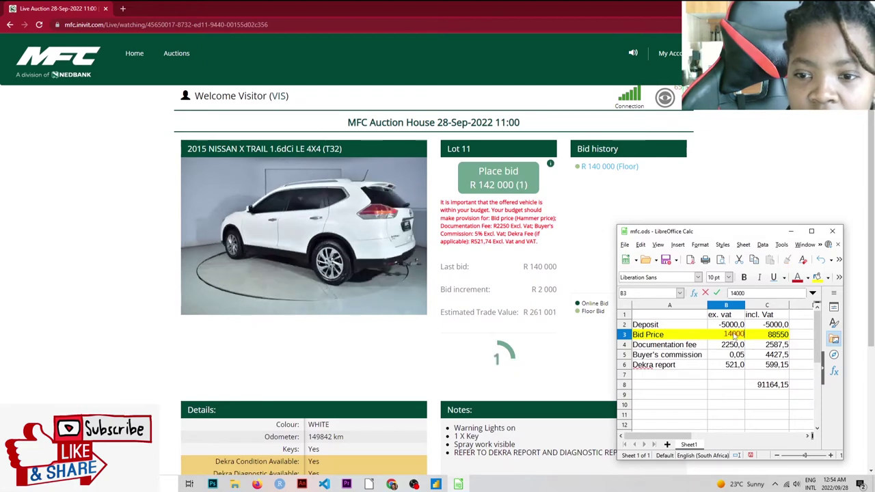
key(Return)
click(735, 335)
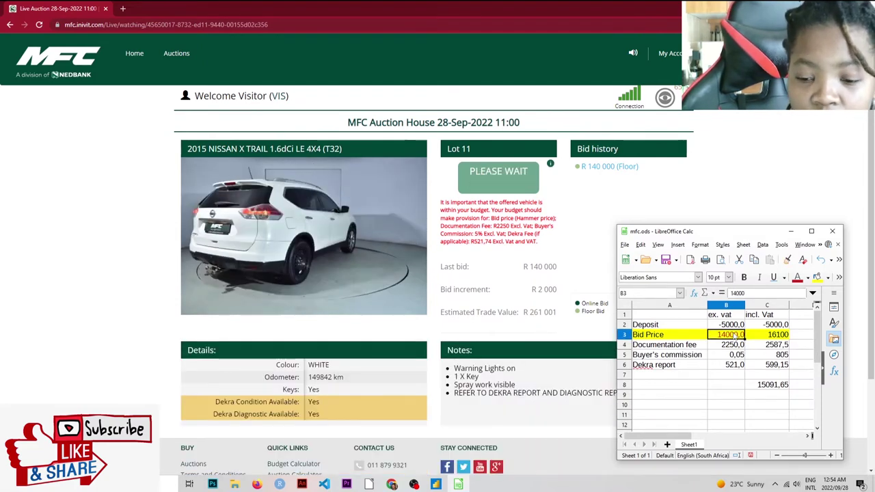
text(1400000)
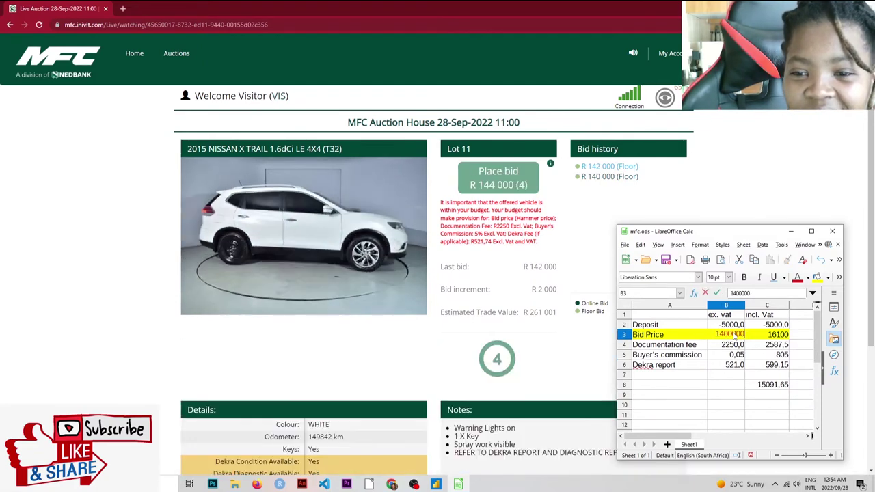
key(Return)
click(735, 335)
text(14)
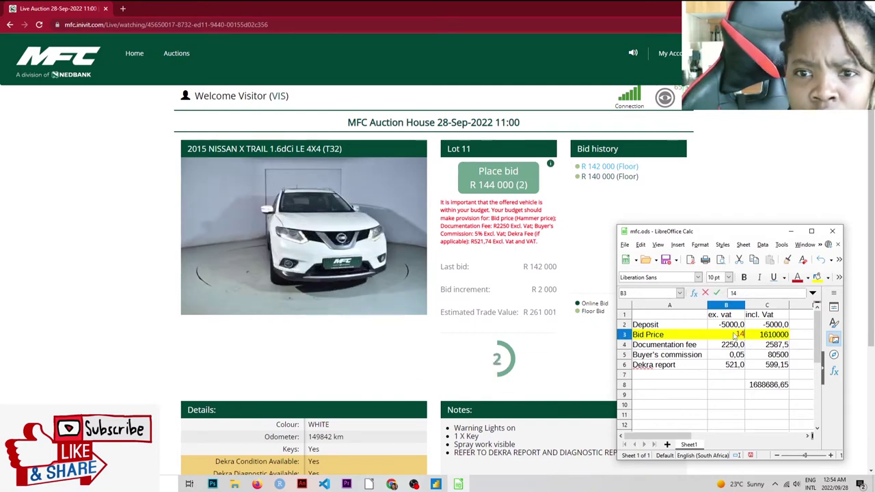
text(0000)
key(Return)
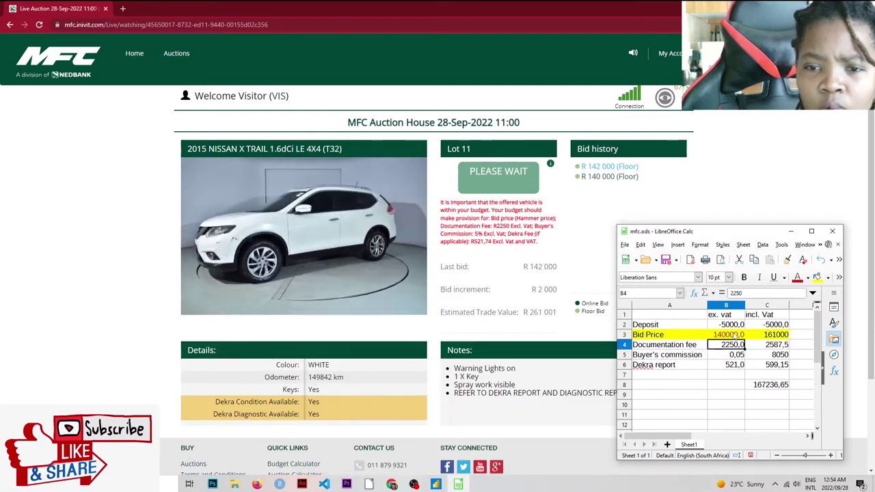
- Raise the X Trail's Bid Price to 150000
click(735, 335)
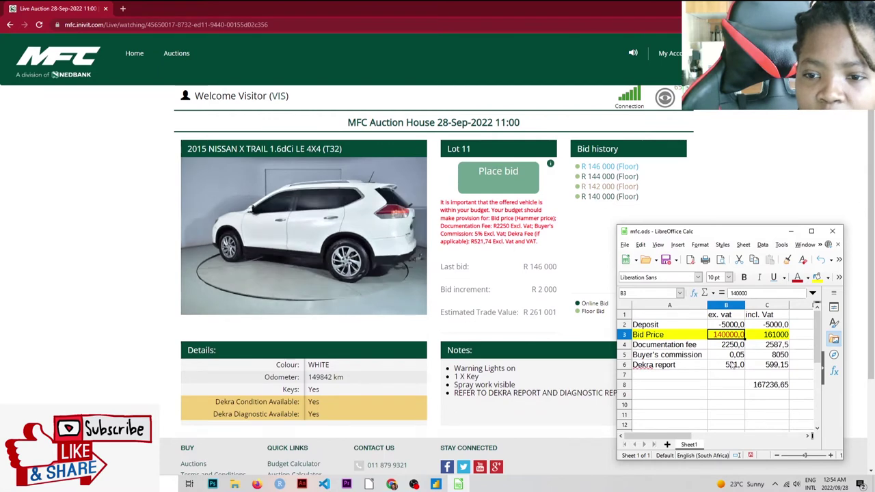
text(150000)
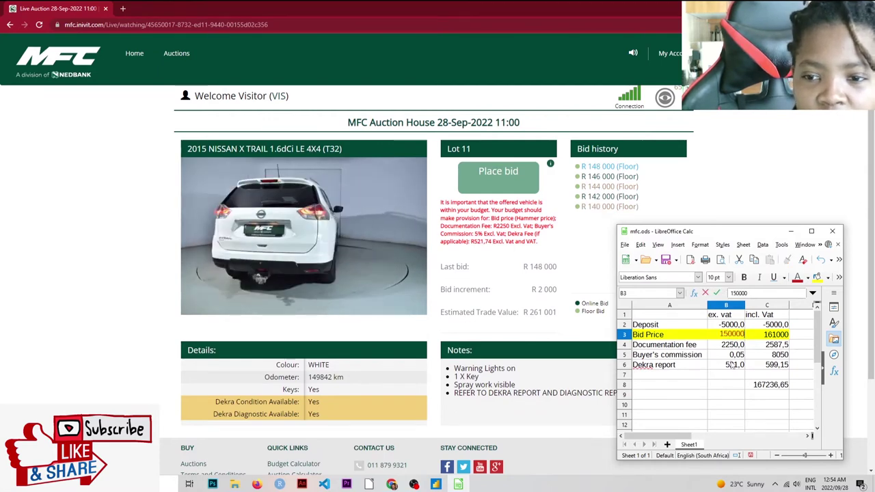
key(Return)
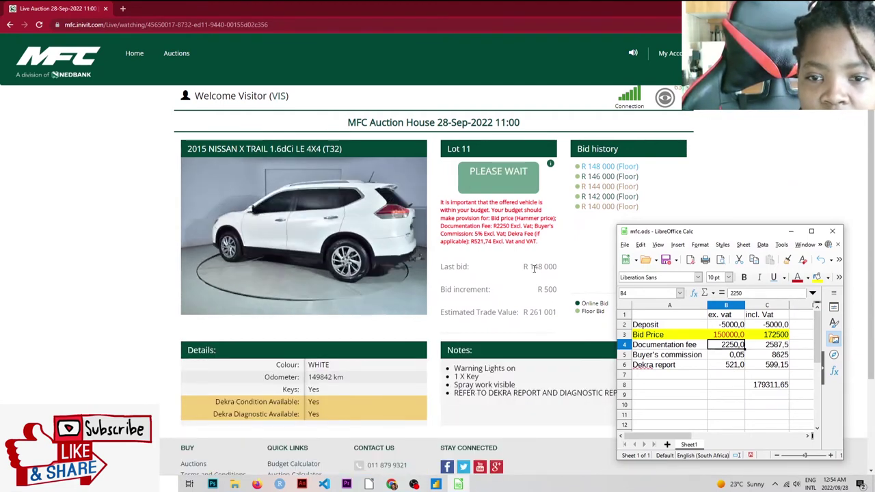
click(730, 336)
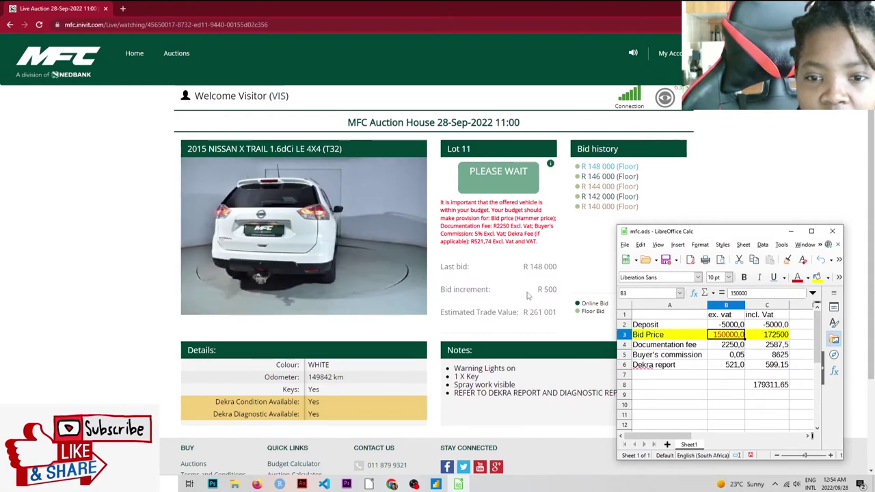
- Inspect the SUM formula in C8, then enter 148500 as the Bid Price
click(768, 387)
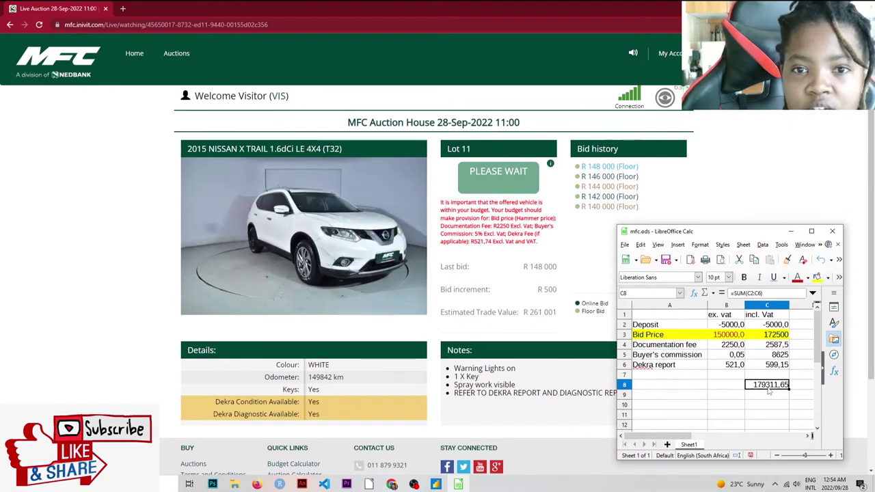
click(715, 334)
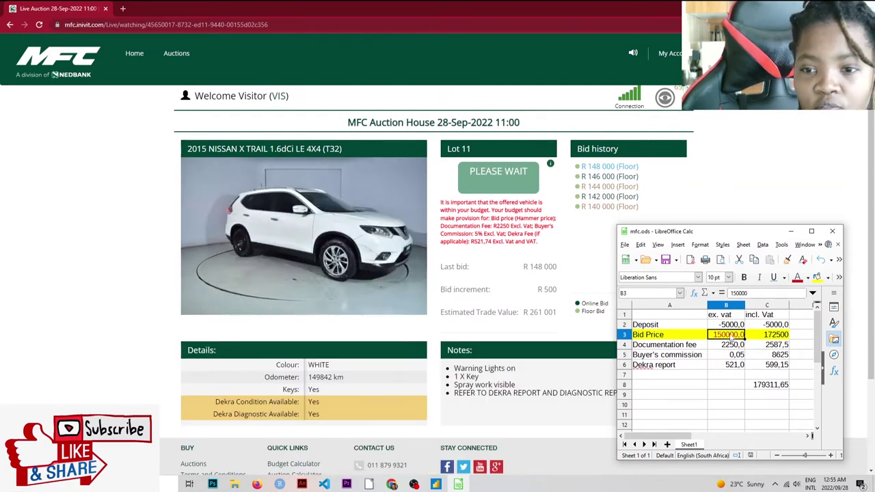
text(1485)
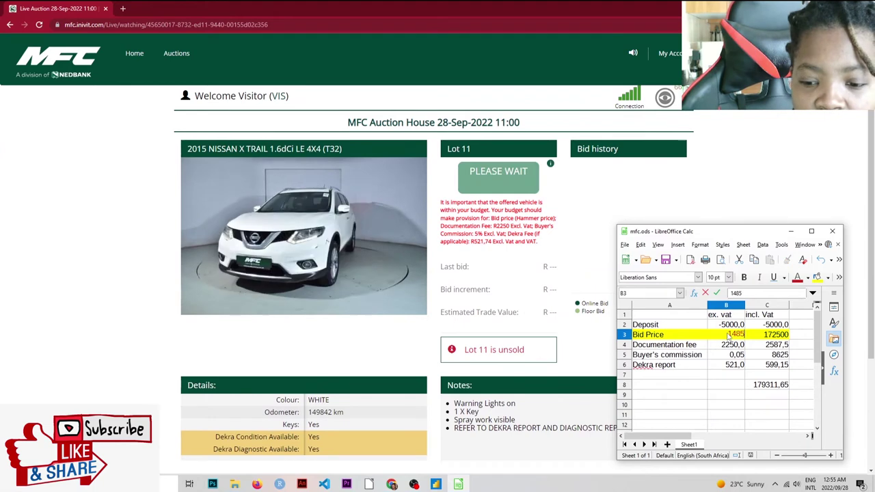
text(00)
key(Return)
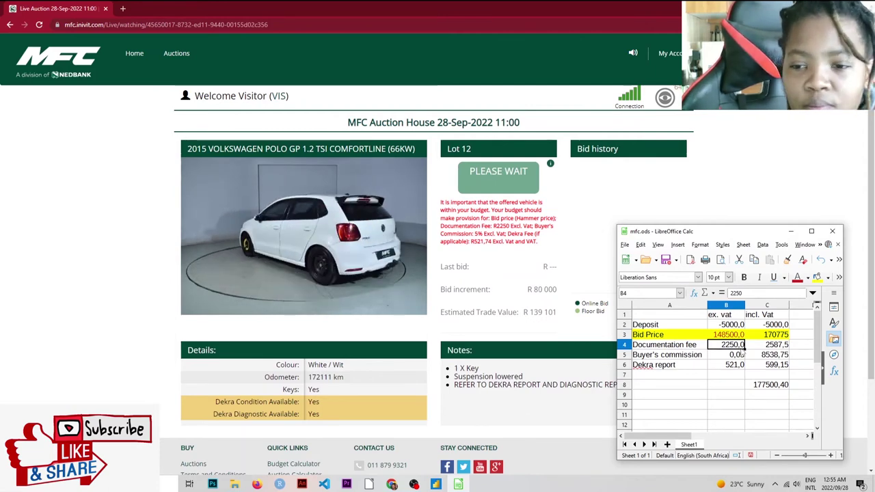
- Enter Lot 12's bids 80000 and 85000, then its 82000 sale price, in B3
click(733, 335)
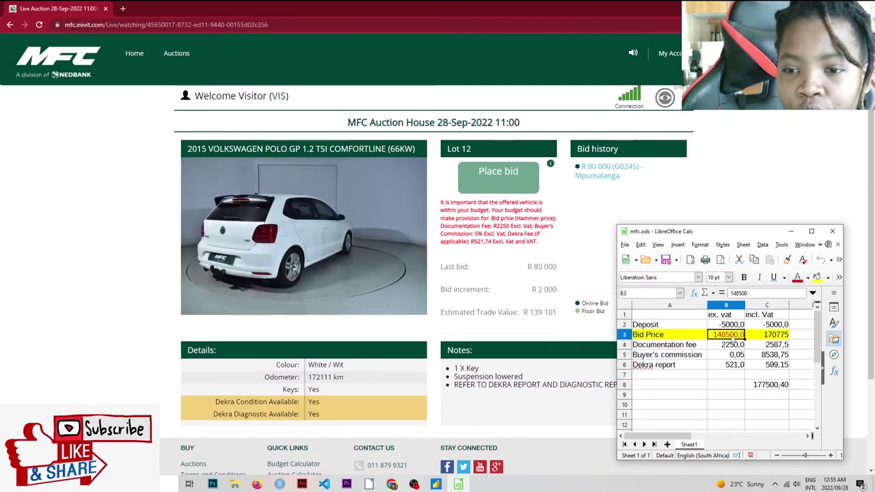
text(80000)
key(Return)
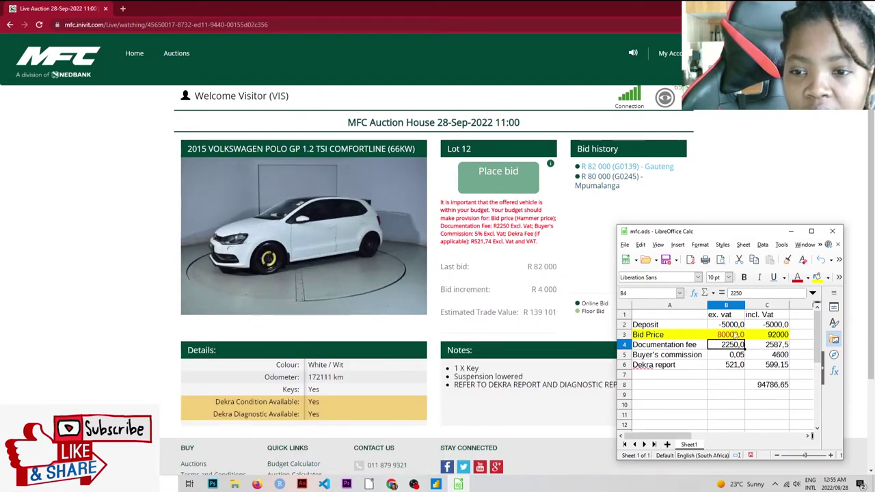
click(732, 335)
text(85000)
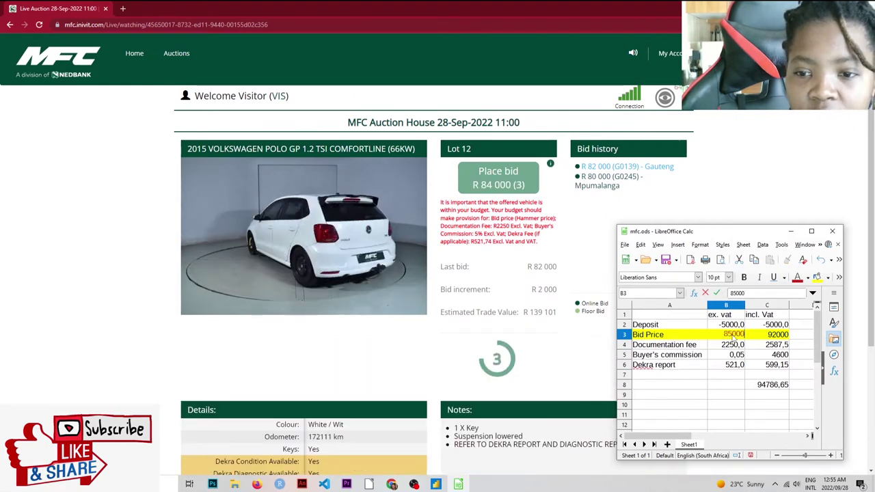
key(Return)
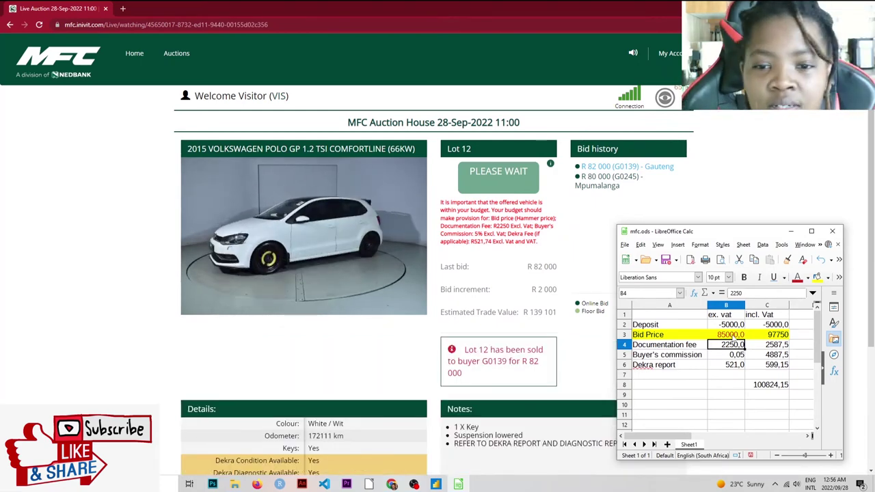
click(731, 335)
text(82000)
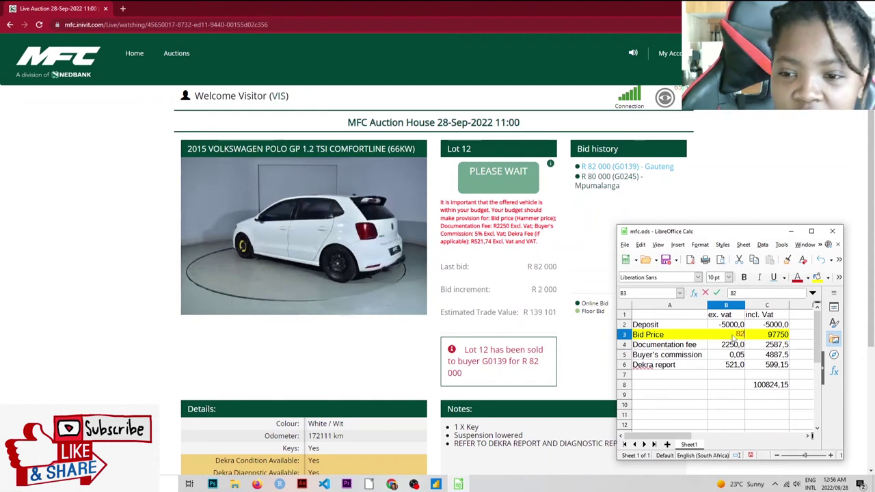
key(Return)
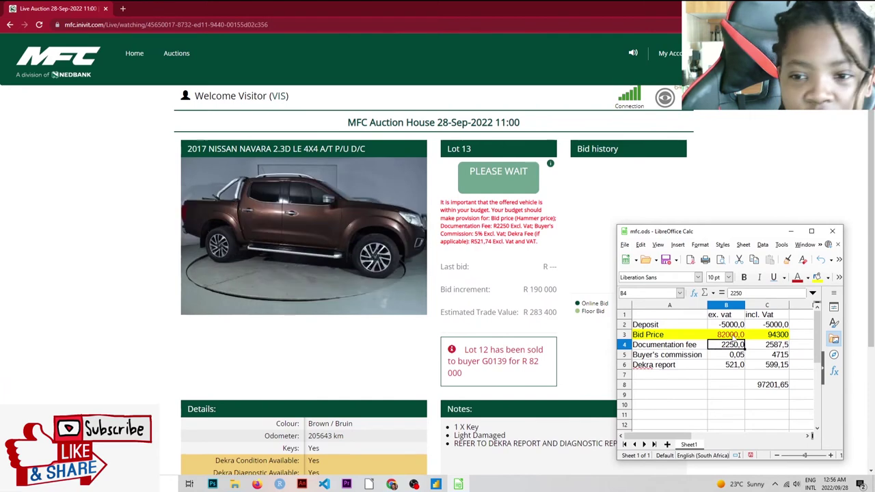
- Enter Lot 13's 180000 bid, check the C8 SUM formula, then update to 185000
click(733, 335)
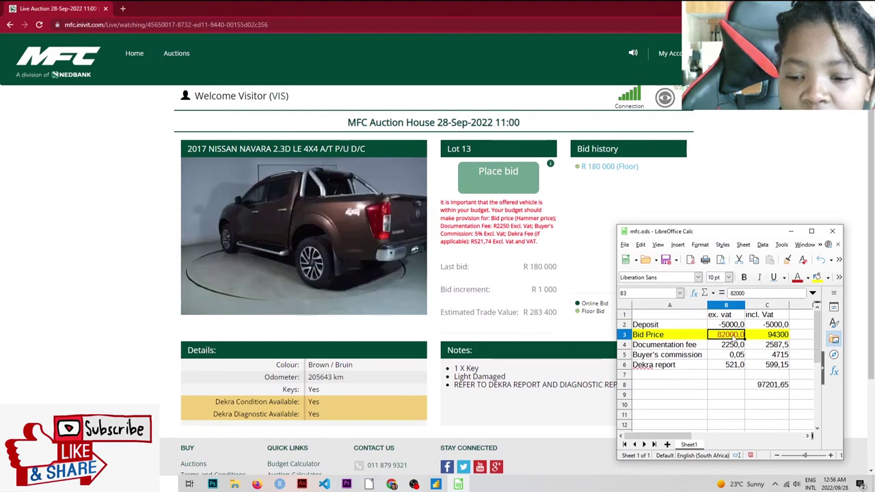
text(180000)
key(Return)
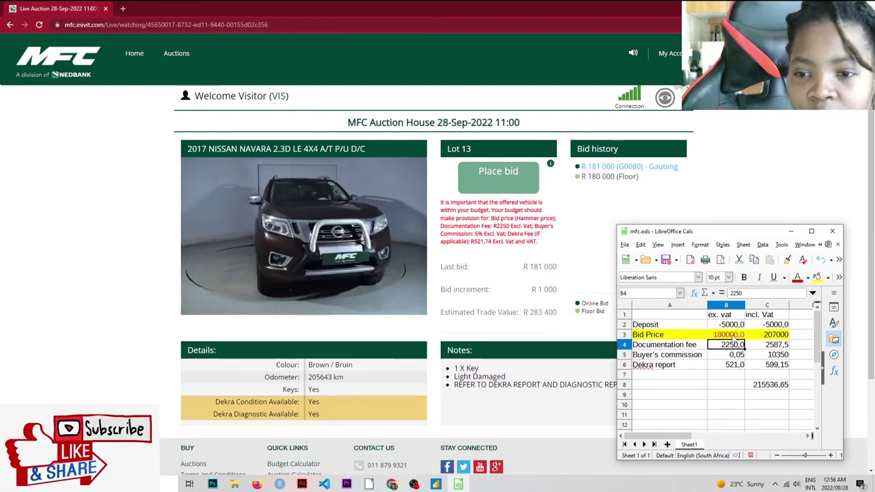
click(731, 335)
click(763, 387)
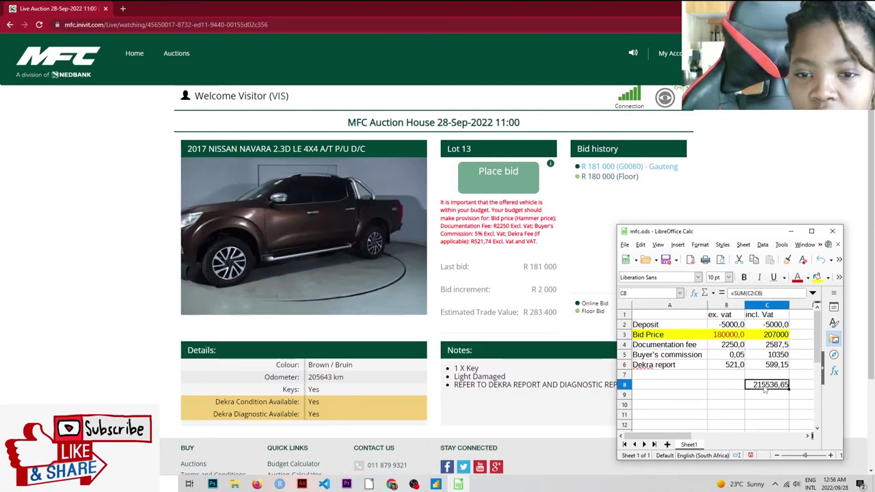
click(730, 334)
text(18500)
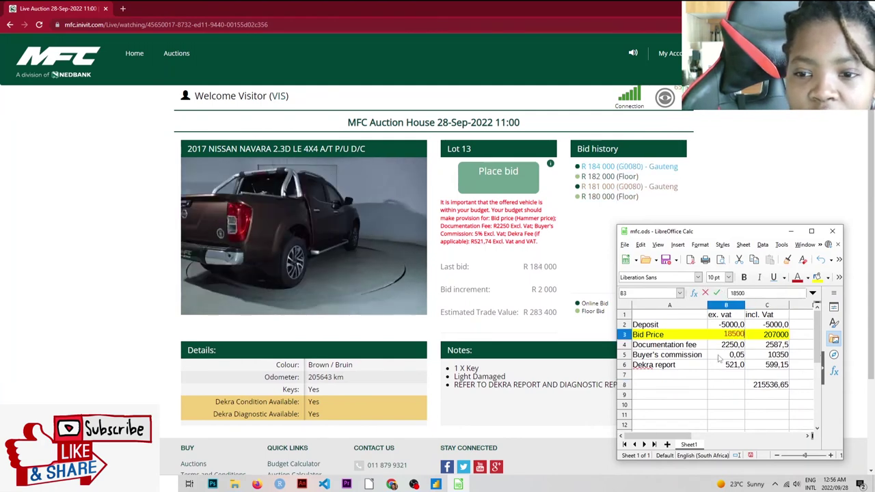
text(0)
key(Return)
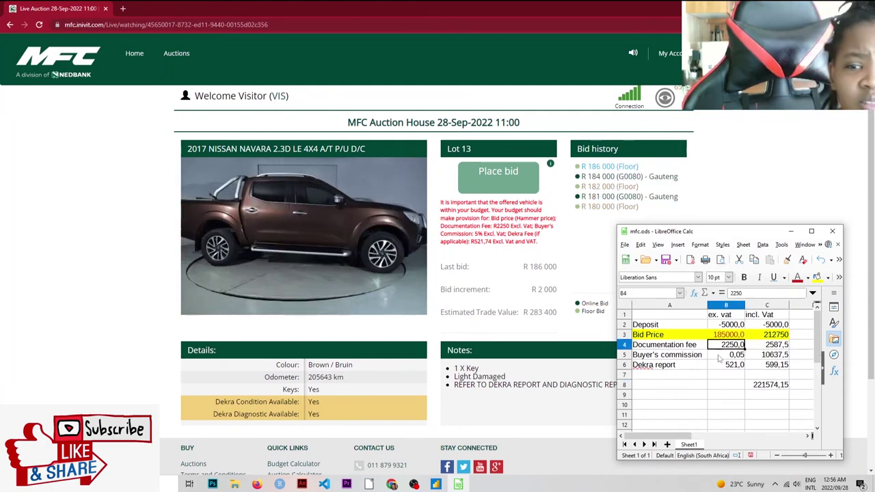
- Recheck the C8 total and raise the Bid Price to 190000, then 200000
click(780, 386)
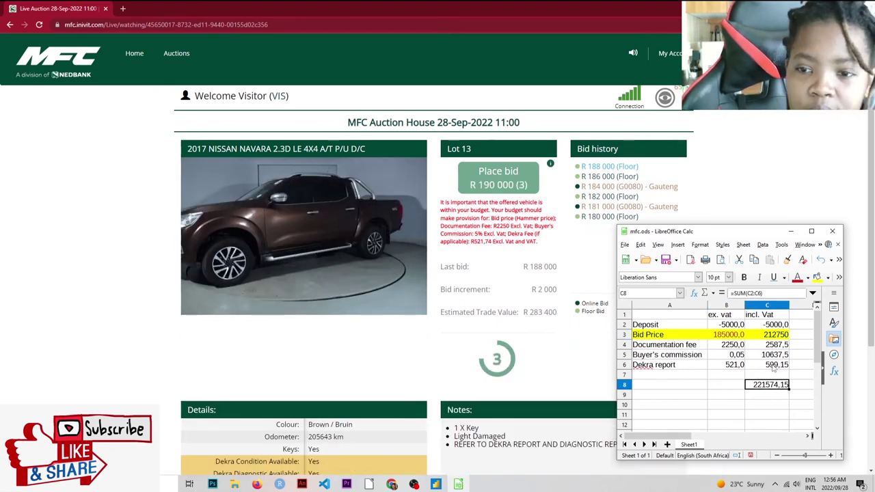
click(773, 366)
click(717, 335)
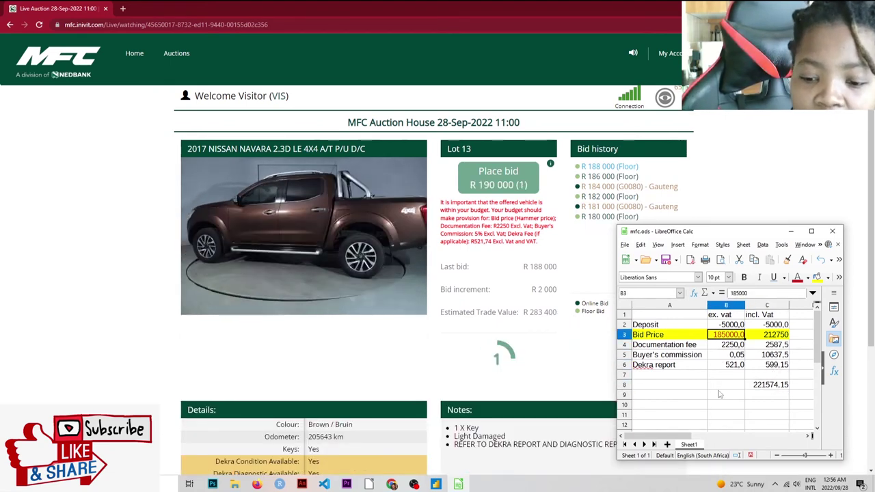
text(190000)
key(Return)
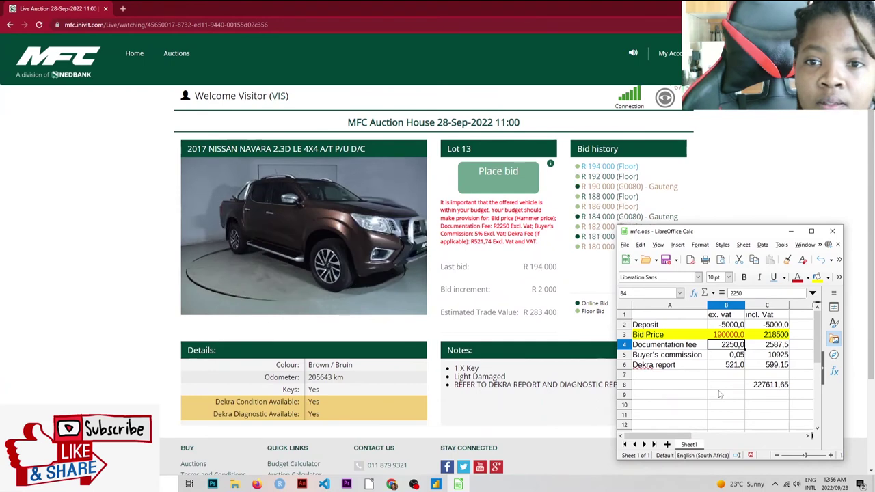
click(726, 335)
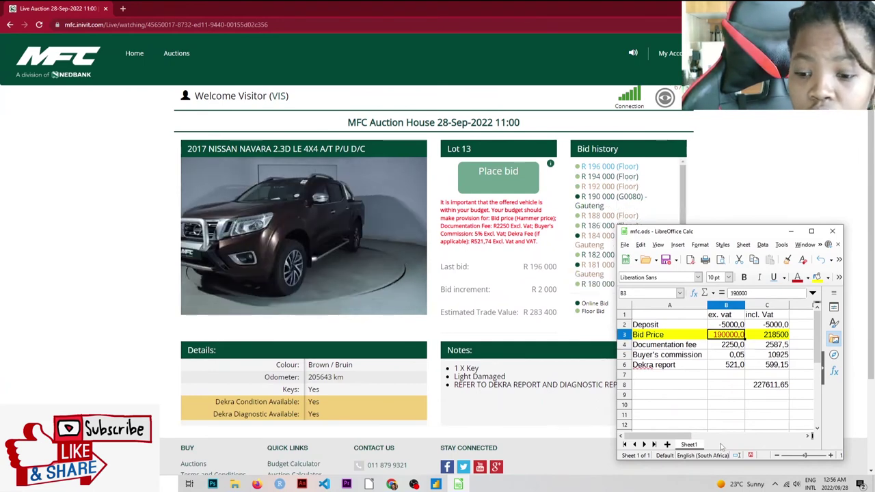
text(200000)
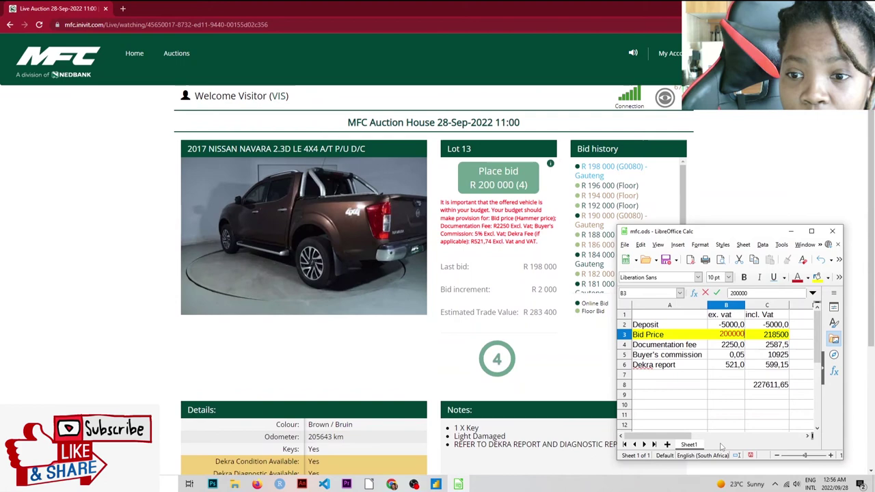
key(Return)
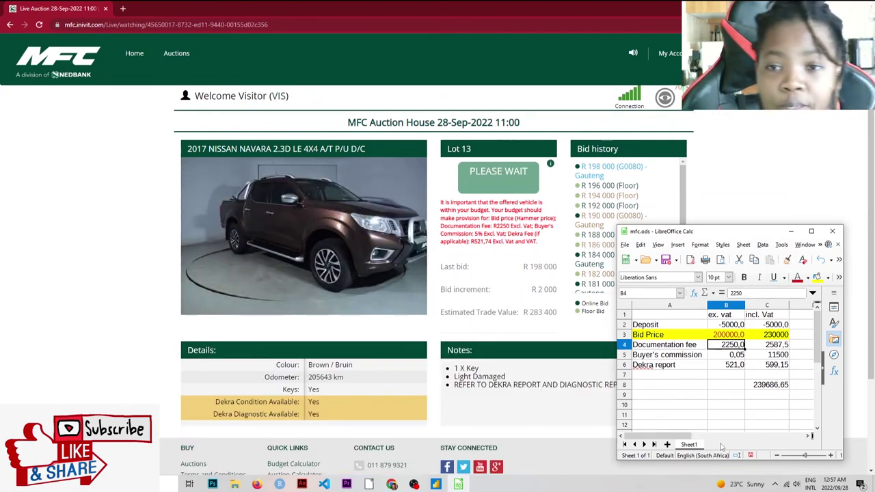
click(743, 396)
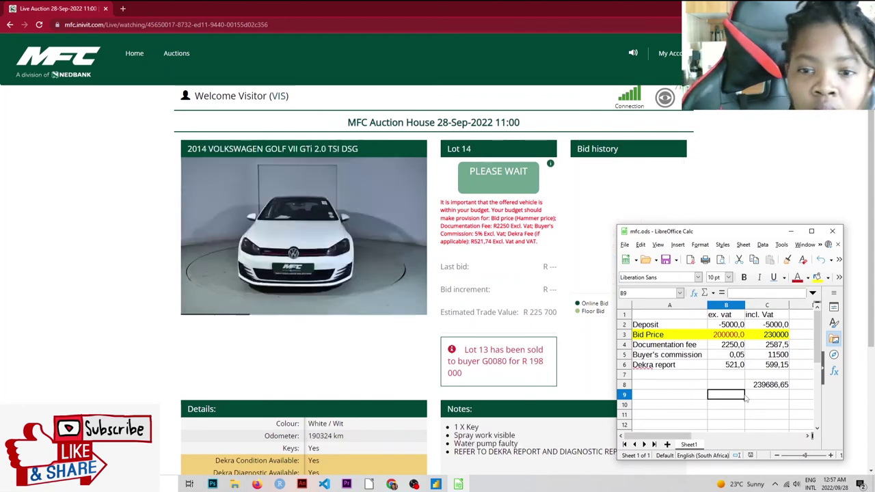
- Enter Lot 13's 198000 sale price in B3, fixing the 1980000 typo
click(735, 337)
text(1980000)
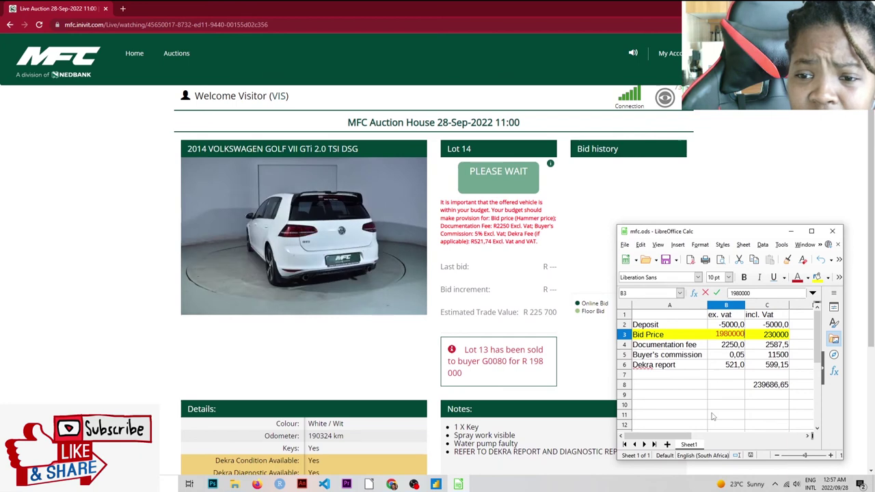
key(Return)
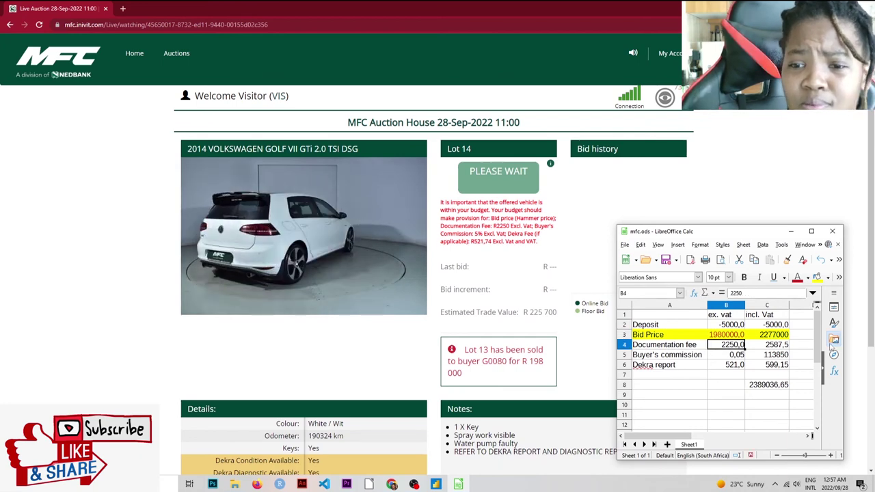
click(734, 334)
click(760, 294)
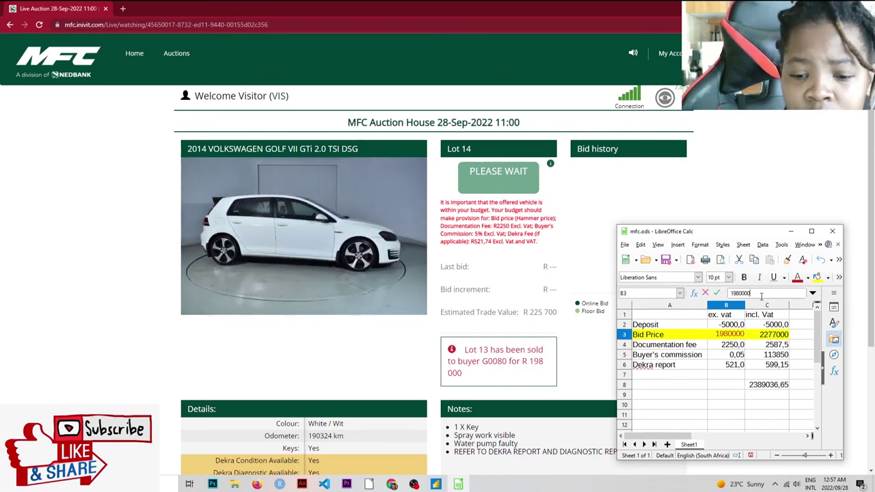
key(BackSpace)
key(Return)
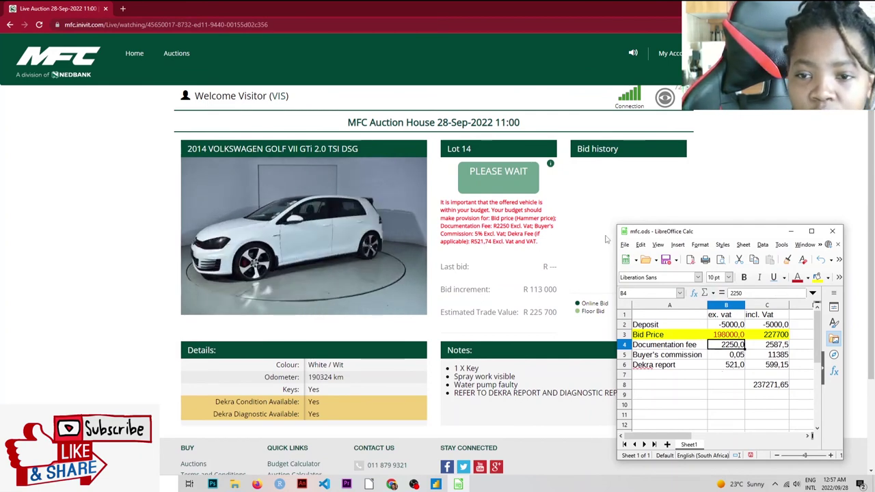
- Enlarge the window, save mfc.ods, and move the window aside
drag(617, 226, 507, 139)
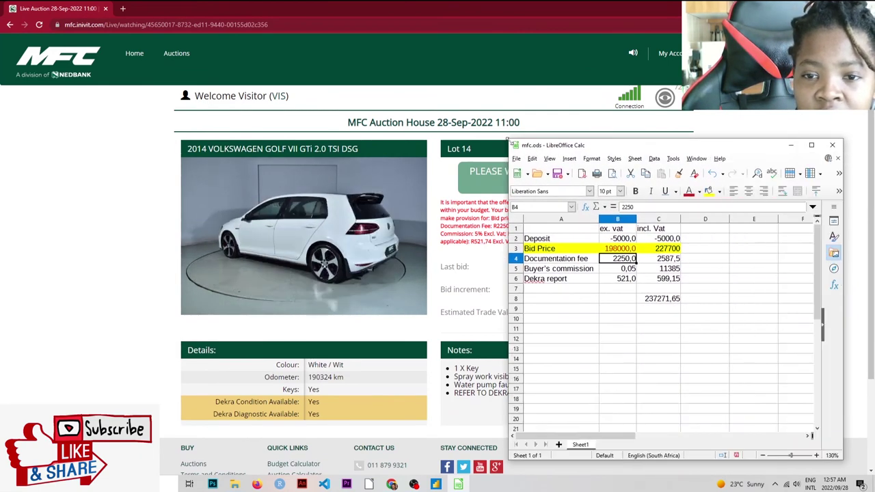
drag(620, 238, 676, 302)
key(Up)
key(Up)
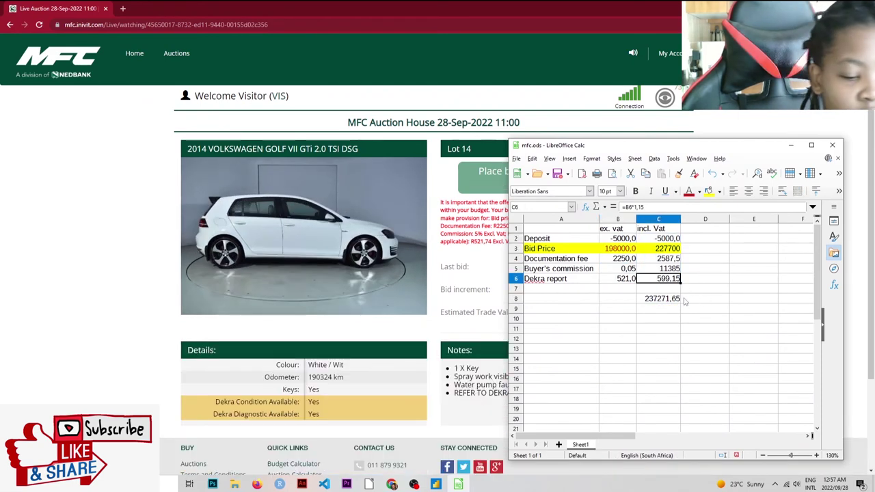
key(ctrl+s)
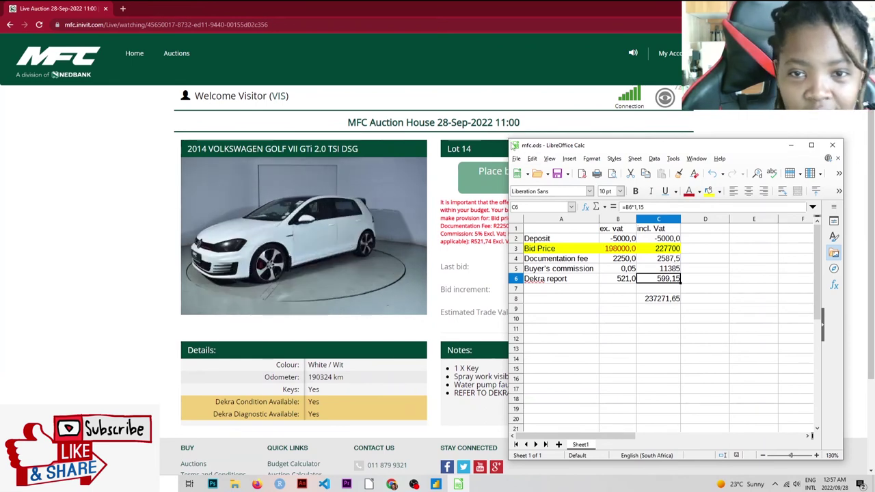
drag(509, 141, 626, 183)
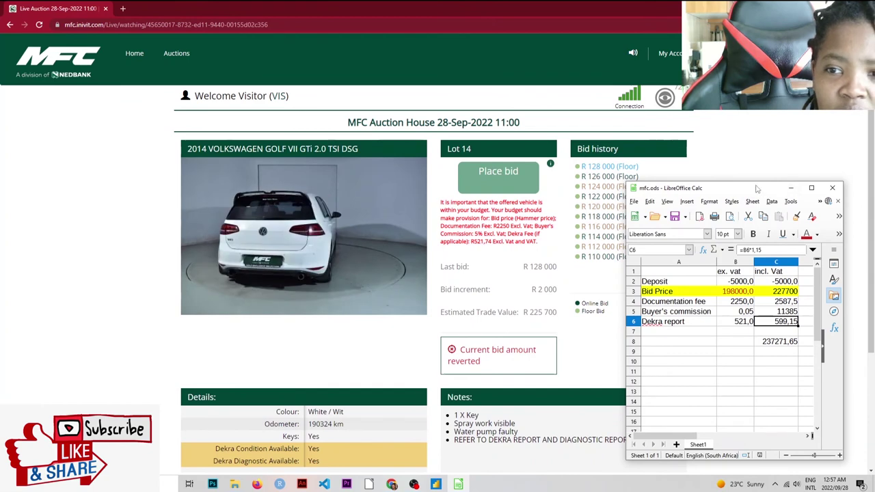
drag(758, 188, 775, 185)
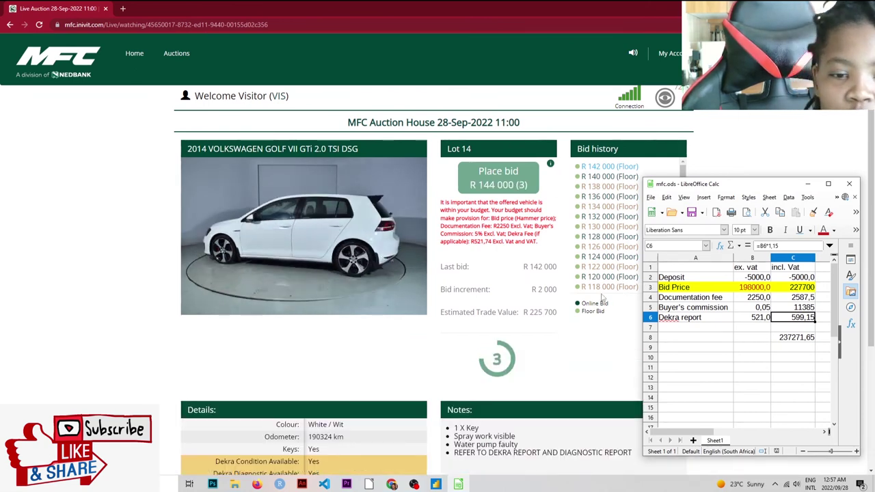
scroll(595, 299, down, 2)
scroll(584, 301, up, 3)
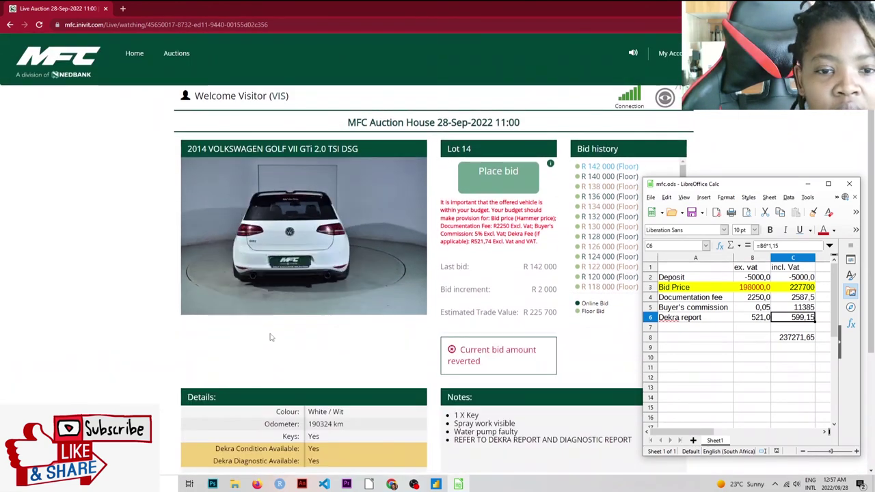
scroll(431, 387, down, 2)
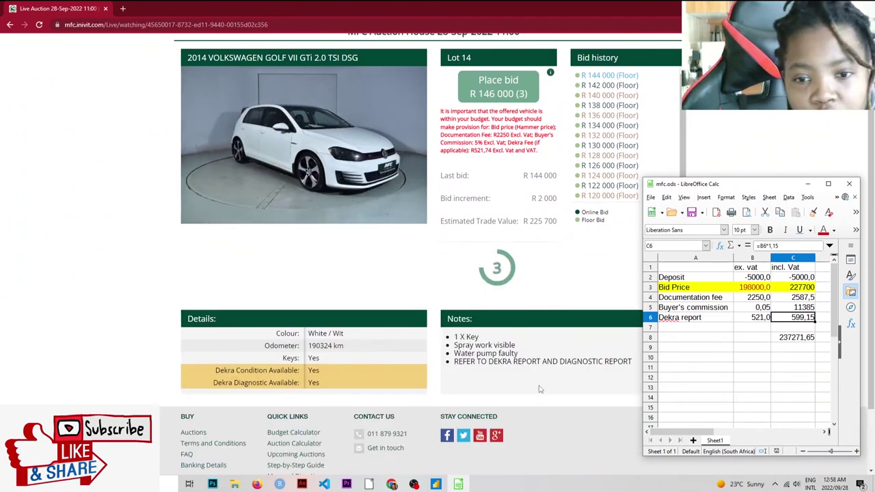
drag(487, 361, 592, 382)
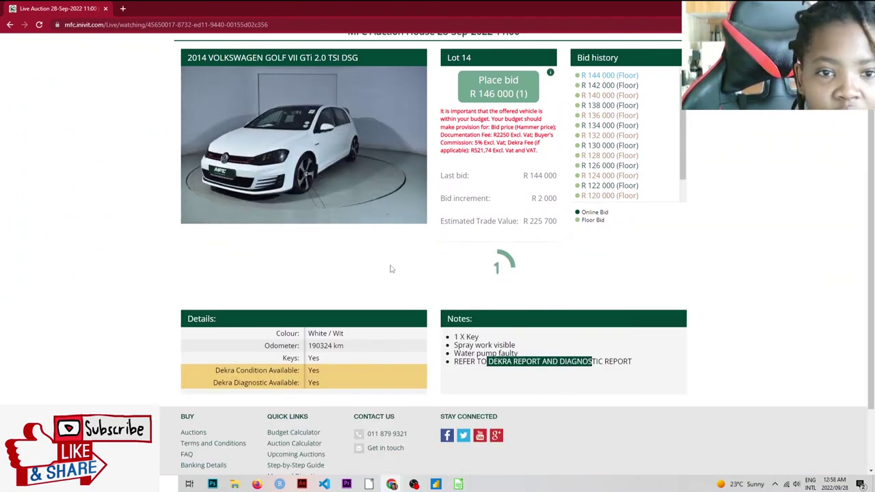
scroll(389, 267, up, 2)
drag(497, 425, 479, 376)
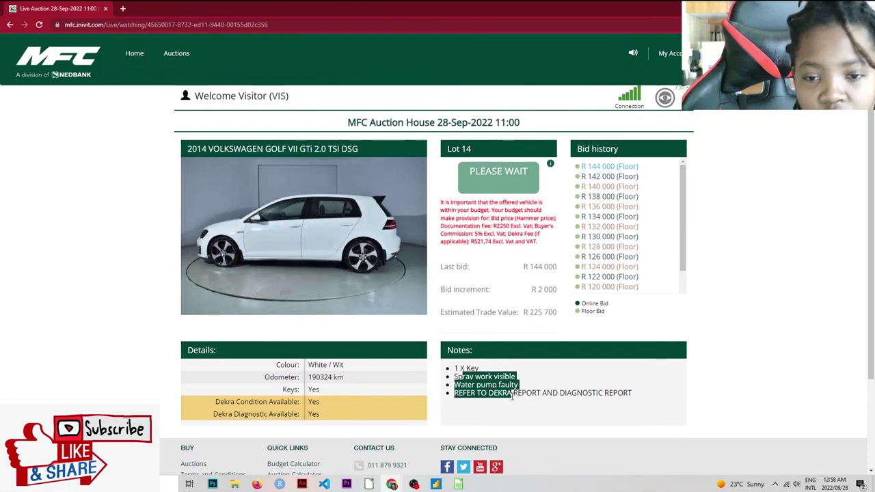
drag(527, 393, 543, 356)
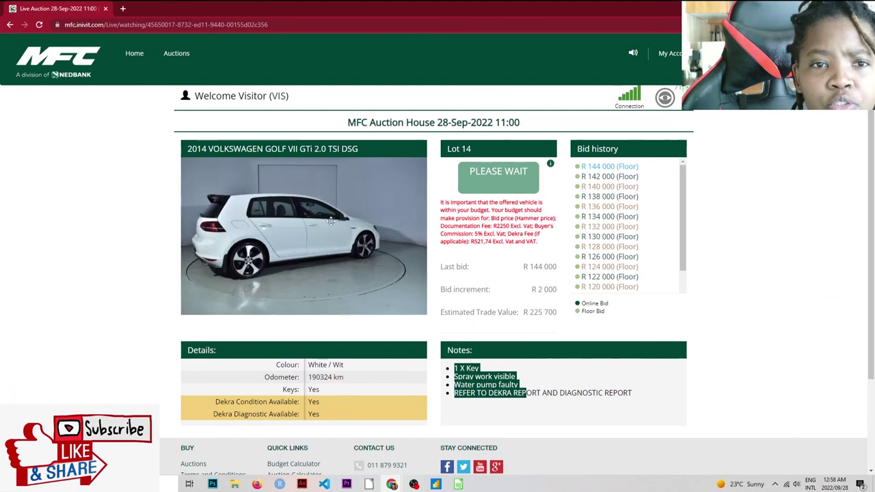
click(458, 484)
click(711, 348)
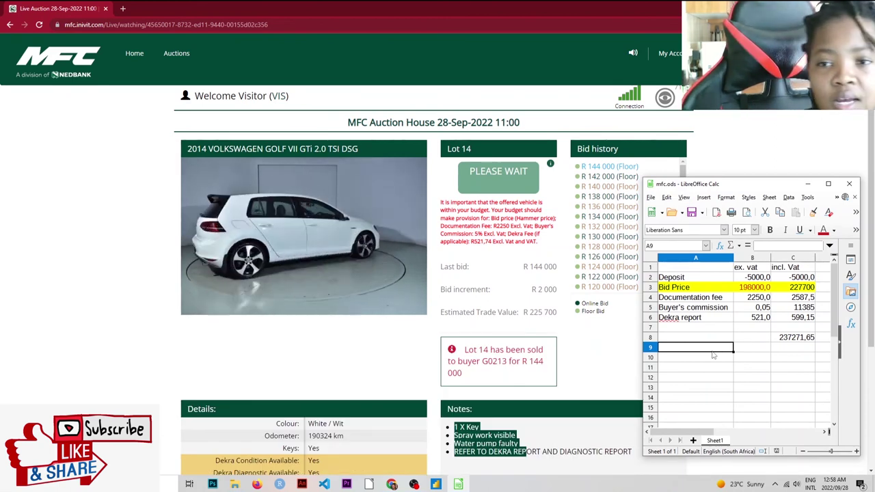
click(713, 320)
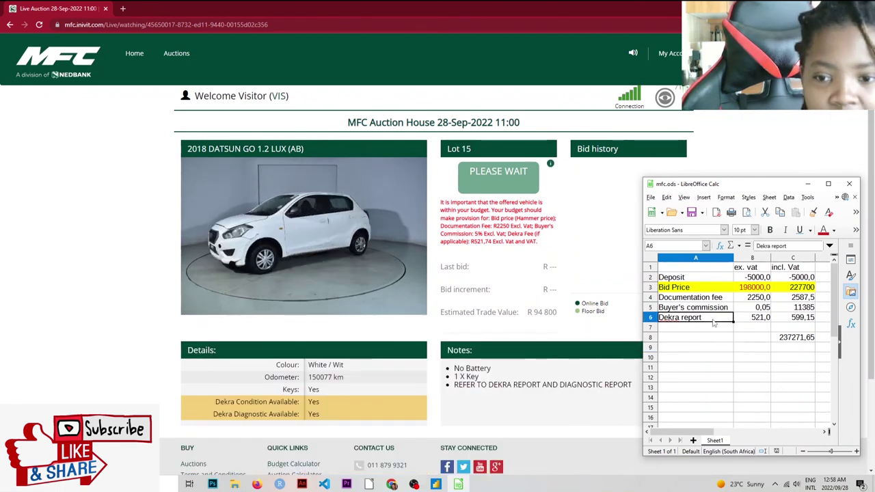